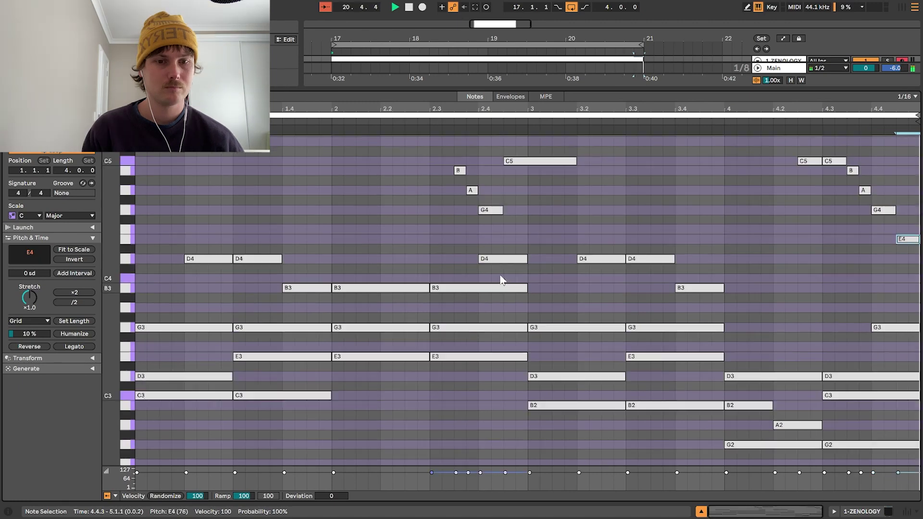
{"action": "scroll", "coordinate": [106, 204], "scroll_direction": "down", "scroll_amount": 2}
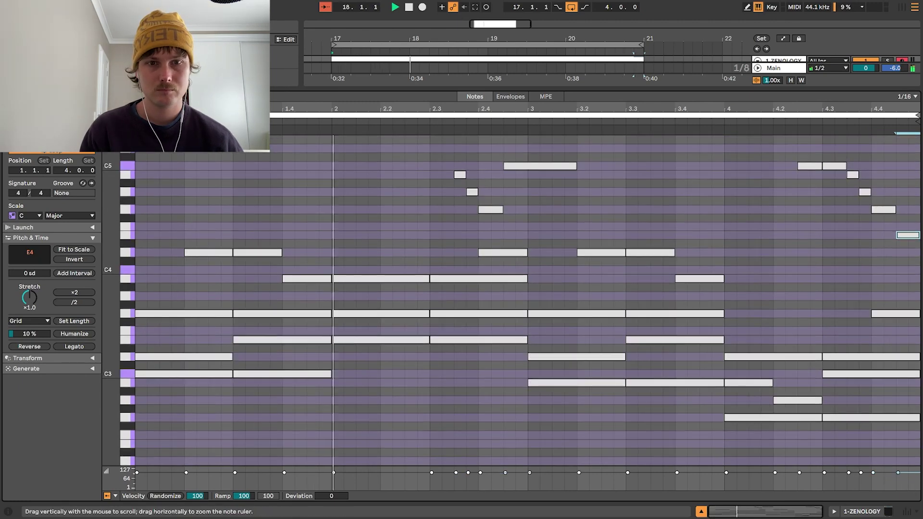
{"action": "scroll", "coordinate": [534, 236], "scroll_direction": "down", "scroll_amount": 2}
{"action": "scroll", "coordinate": [534, 235], "scroll_direction": "up", "scroll_amount": 1}
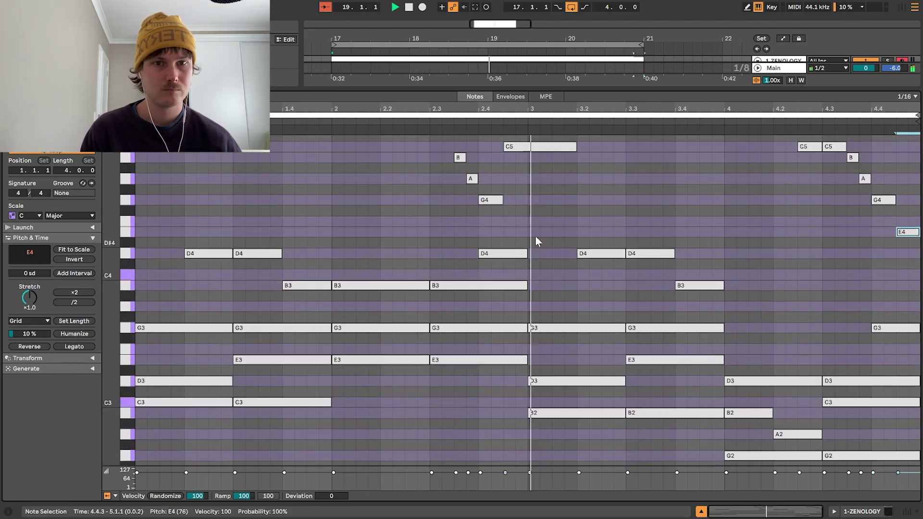
{"action": "left_click_drag", "start_coordinate": [598, 88], "coordinate": [597, 24]}
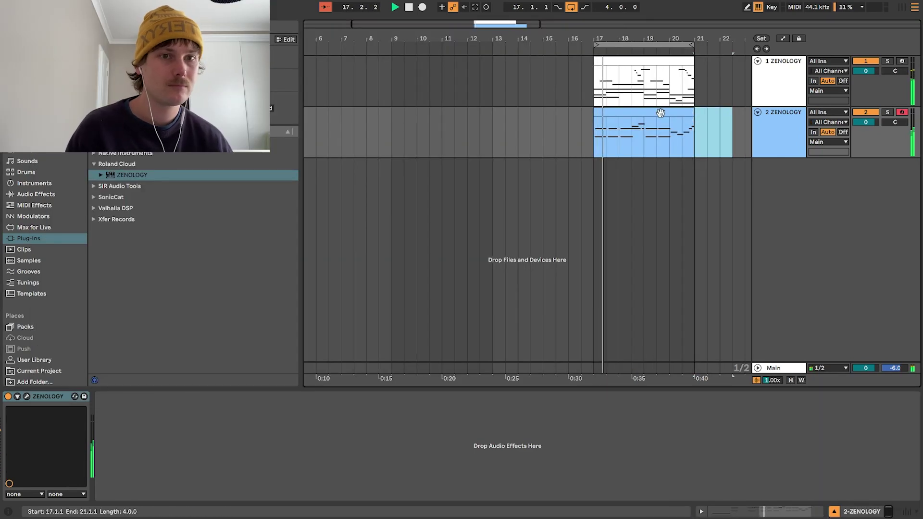
Step: Delete the stray short G4 note between 2.4 and 3 in the second ZENOLOGY clip and select the opening C4 and G4 notes
{"action": "left_click", "coordinate": [659, 113]}
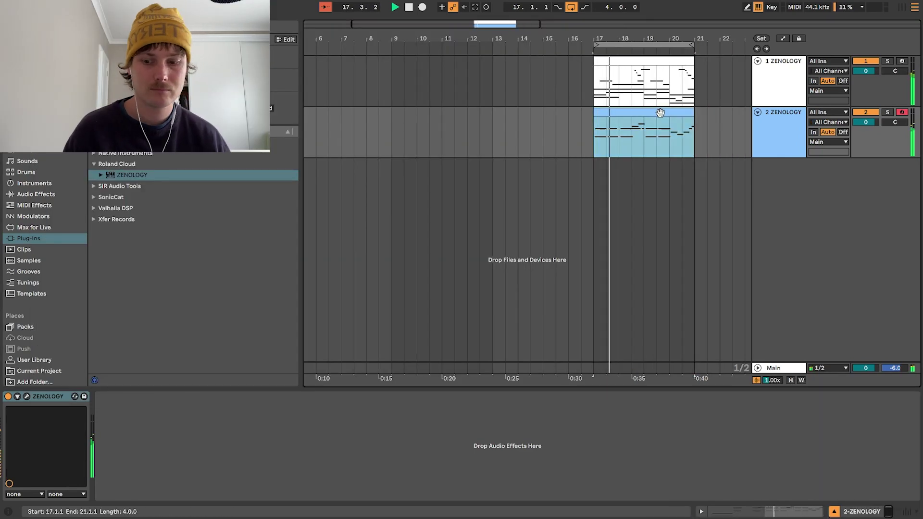
{"action": "double_click", "coordinate": [660, 112]}
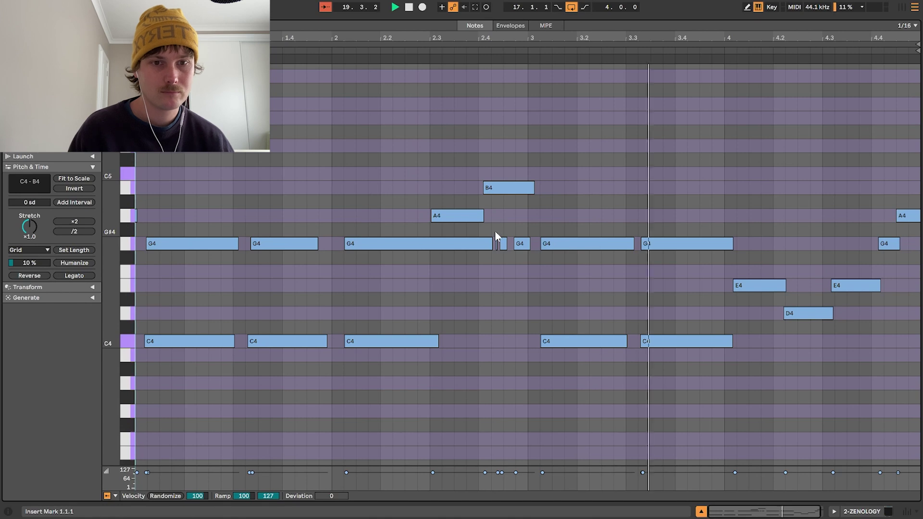
{"action": "left_click", "coordinate": [503, 244]}
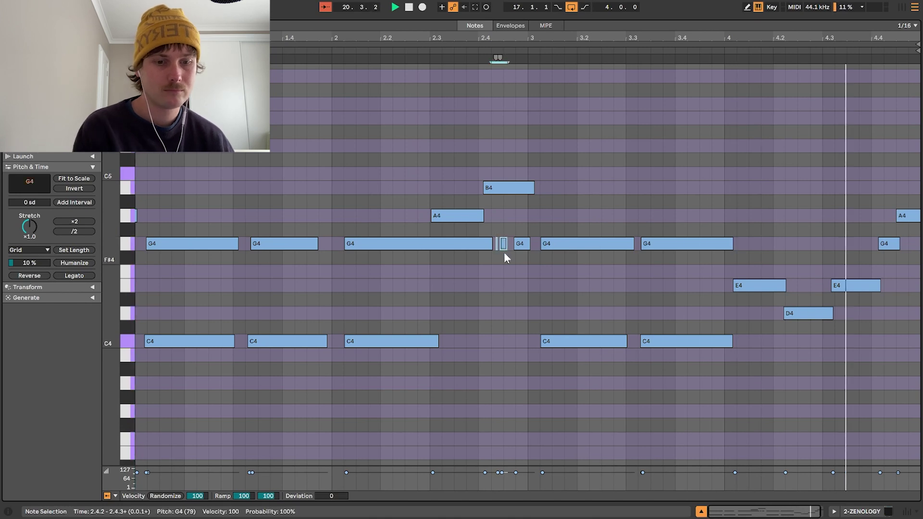
{"action": "key", "text": "Delete"}
{"action": "left_click_drag", "start_coordinate": [180, 193], "coordinate": [224, 346]}
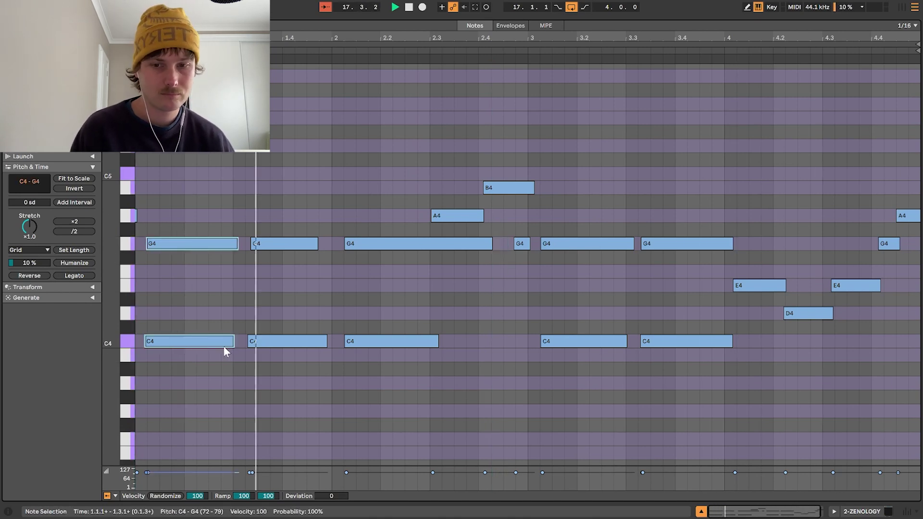
{"action": "left_click_drag", "start_coordinate": [269, 211], "coordinate": [304, 385]}
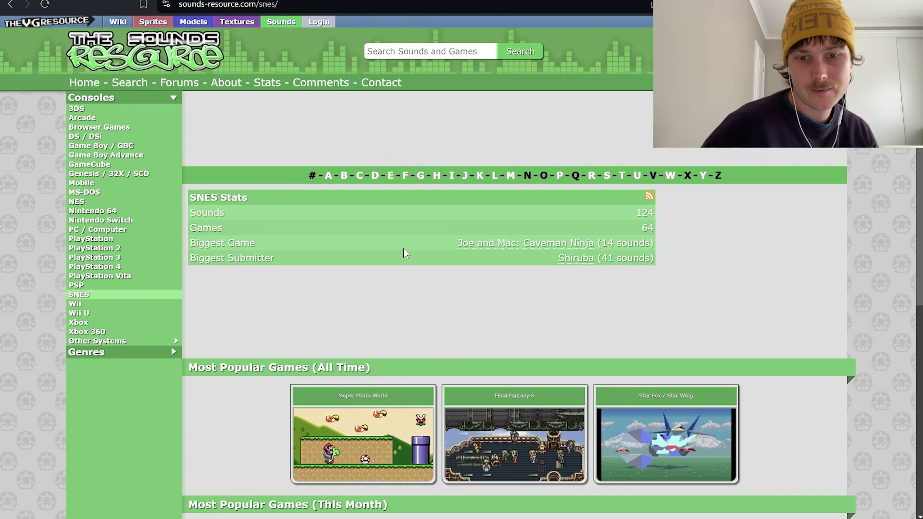
Step: Open the PSP category on The Sounds Resource and go to the Mega Man: Powered Up game page
{"action": "scroll", "coordinate": [404, 253], "scroll_direction": "down", "scroll_amount": 5}
{"action": "scroll", "coordinate": [331, 284], "scroll_direction": "up", "scroll_amount": 5}
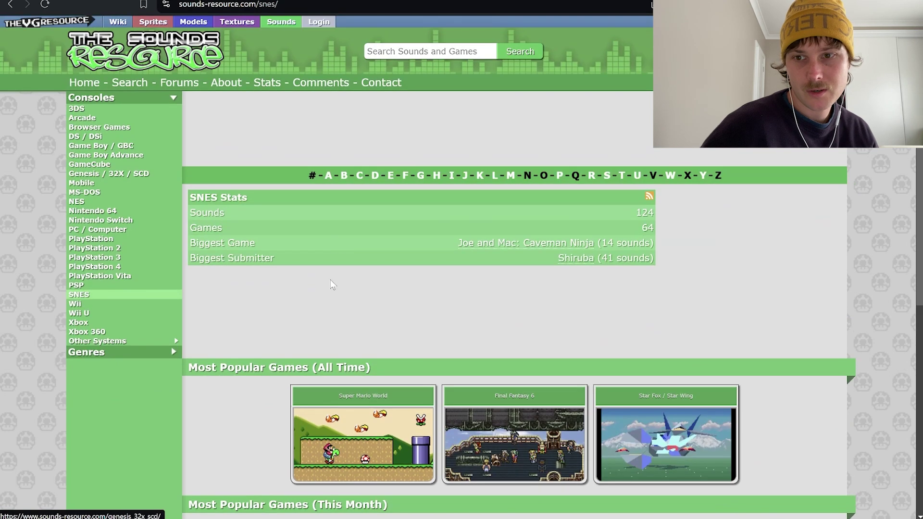
{"action": "left_click", "coordinate": [85, 287]}
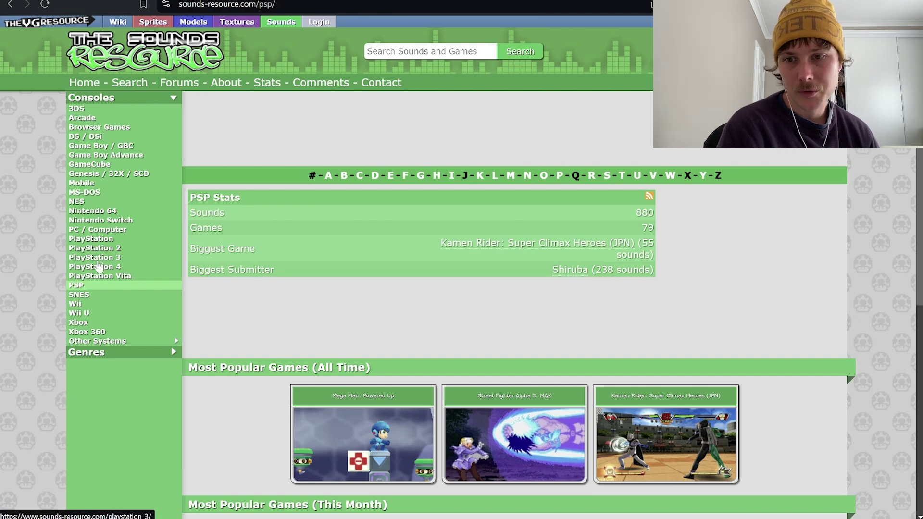
{"action": "scroll", "coordinate": [42, 243], "scroll_direction": "down", "scroll_amount": 3}
{"action": "left_click", "coordinate": [361, 259]}
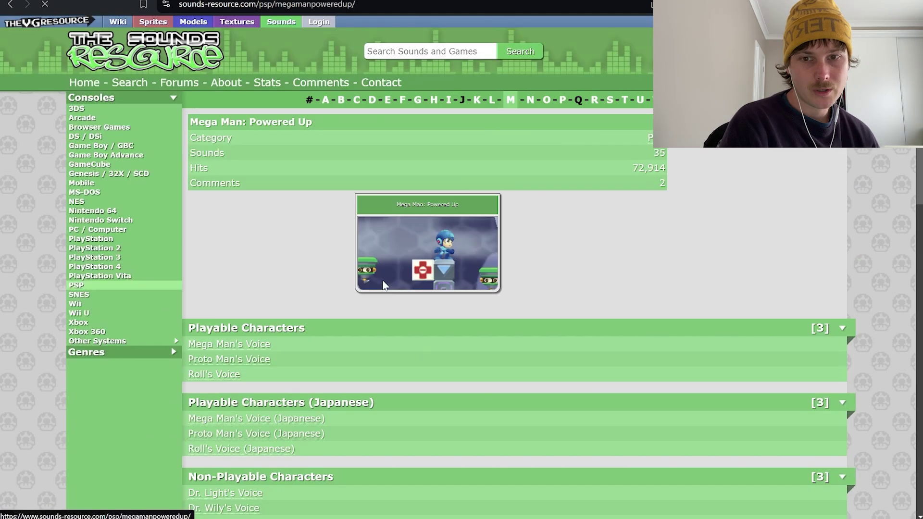
Step: Look through the Mega Man: Powered Up sound categories, from the character voices down past the robot masters and bosses
{"action": "scroll", "coordinate": [295, 247], "scroll_direction": "down", "scroll_amount": 3}
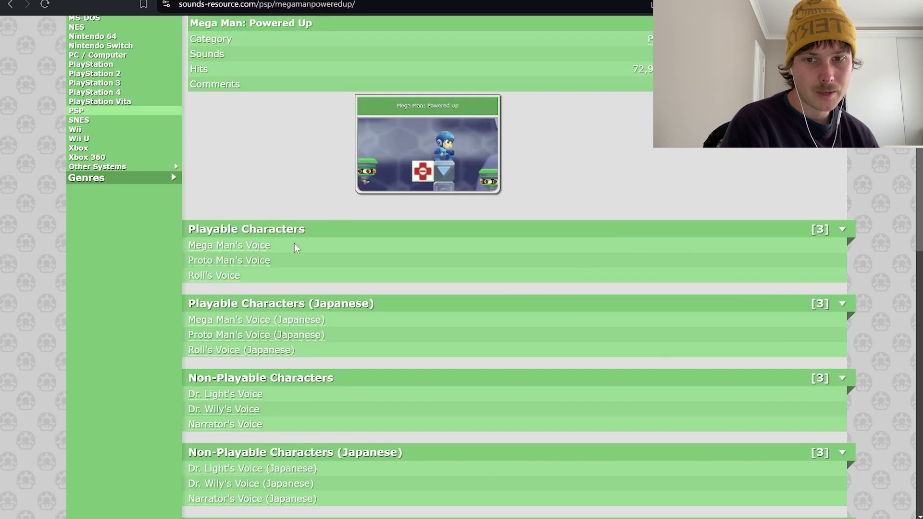
{"action": "scroll", "coordinate": [436, 230], "scroll_direction": "up", "scroll_amount": 3}
{"action": "scroll", "coordinate": [517, 287], "scroll_direction": "down", "scroll_amount": 4}
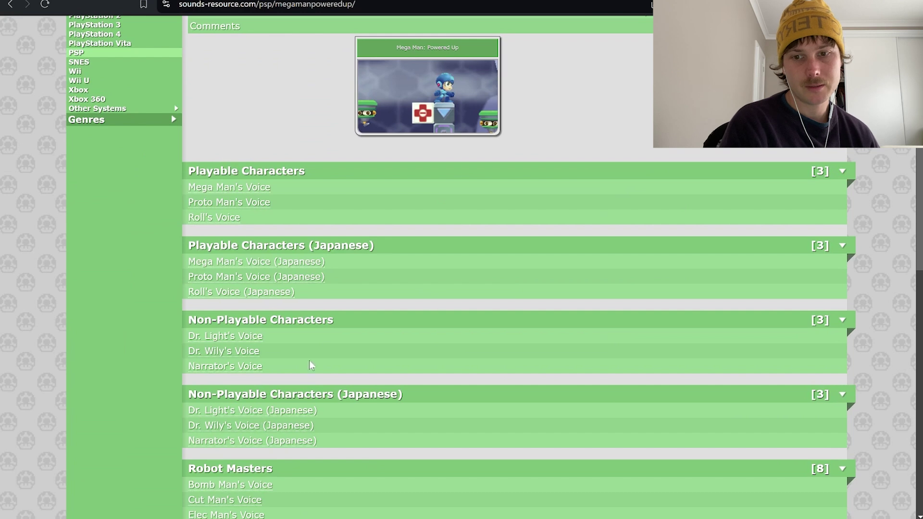
{"action": "scroll", "coordinate": [526, 342], "scroll_direction": "down", "scroll_amount": 2}
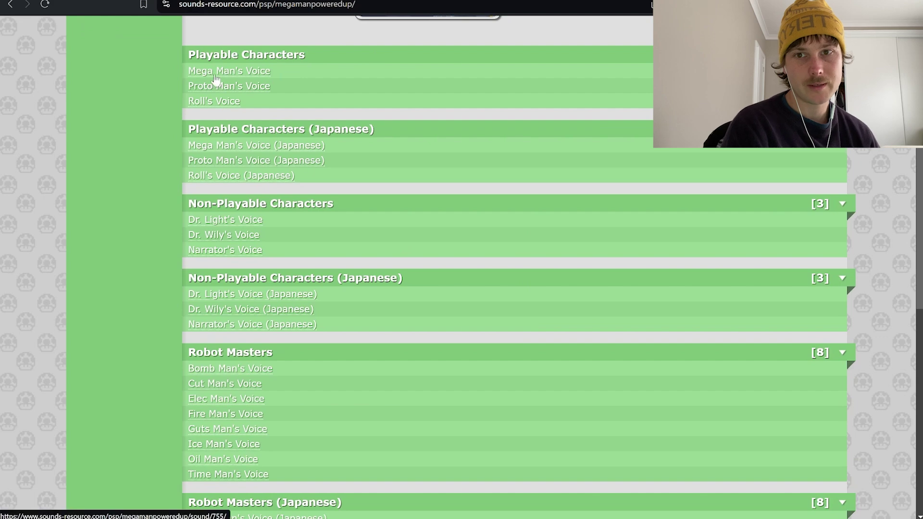
{"action": "scroll", "coordinate": [425, 191], "scroll_direction": "down", "scroll_amount": 3}
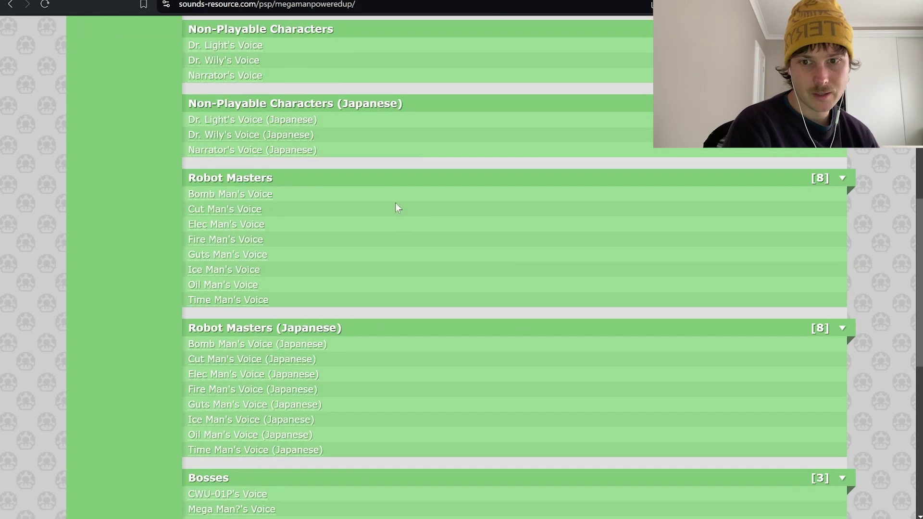
{"action": "scroll", "coordinate": [398, 201], "scroll_direction": "up", "scroll_amount": 1}
{"action": "scroll", "coordinate": [421, 182], "scroll_direction": "down", "scroll_amount": 1}
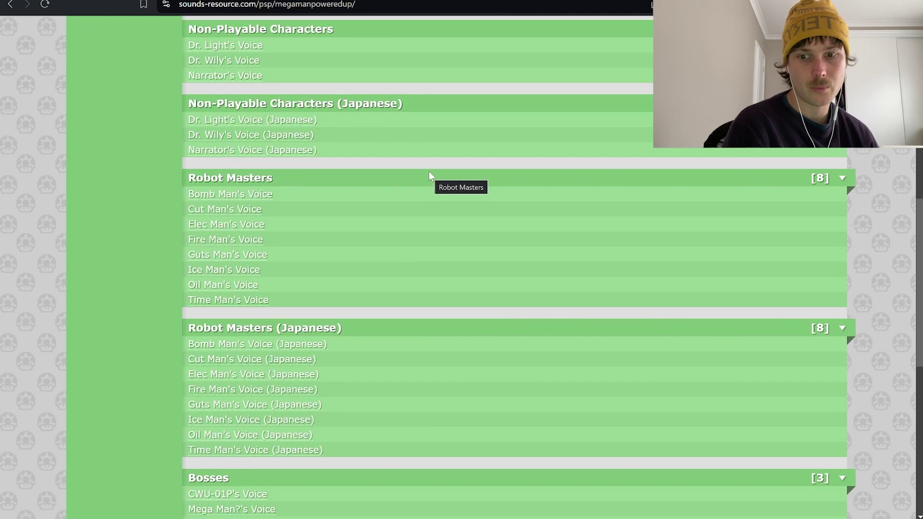
{"action": "scroll", "coordinate": [434, 169], "scroll_direction": "down", "scroll_amount": 4}
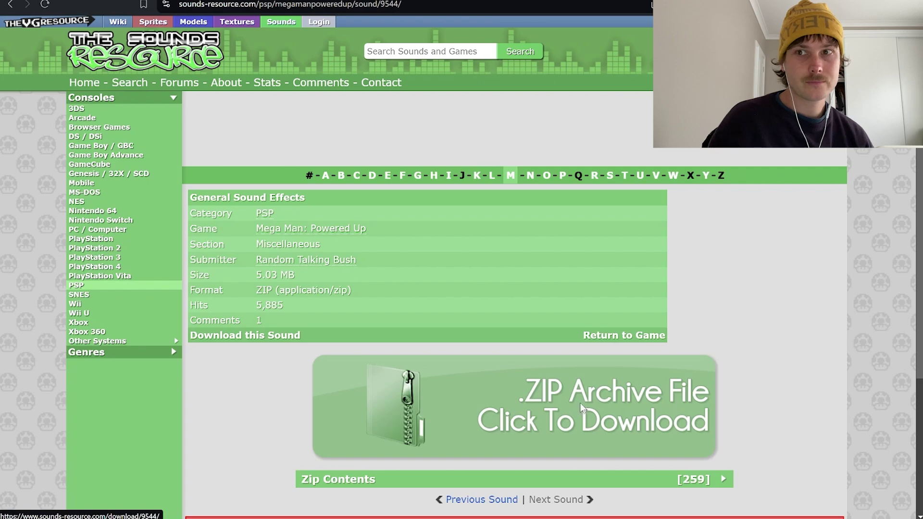
Step: Download the General Sound Effects ZIP archive for Mega Man: Powered Up
{"action": "left_click", "coordinate": [582, 407]}
{"action": "left_click", "coordinate": [364, 241]}
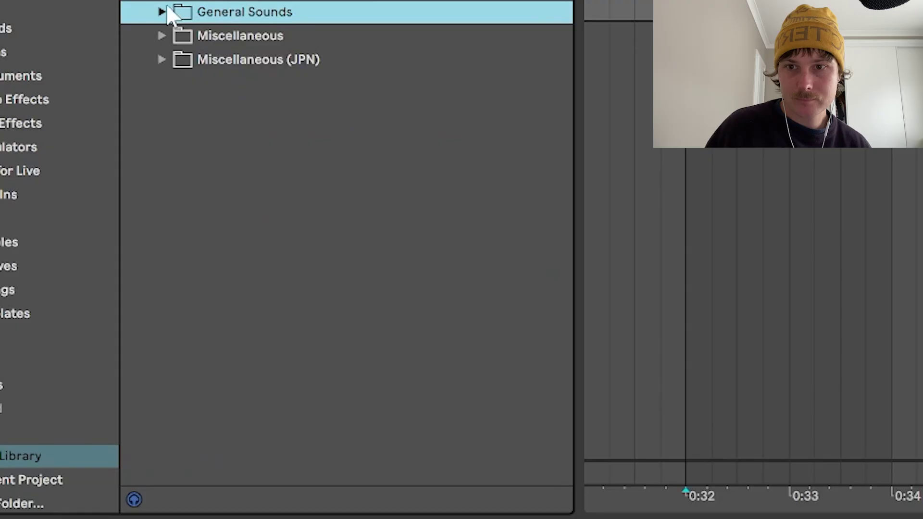
Step: Expand the General Sounds sample folder and preview 006_003_000_16000.wav and 006_003_001_22050.wav
{"action": "left_click", "coordinate": [165, 12]}
{"action": "left_click", "coordinate": [446, 67]}
{"action": "left_click", "coordinate": [374, 33]}
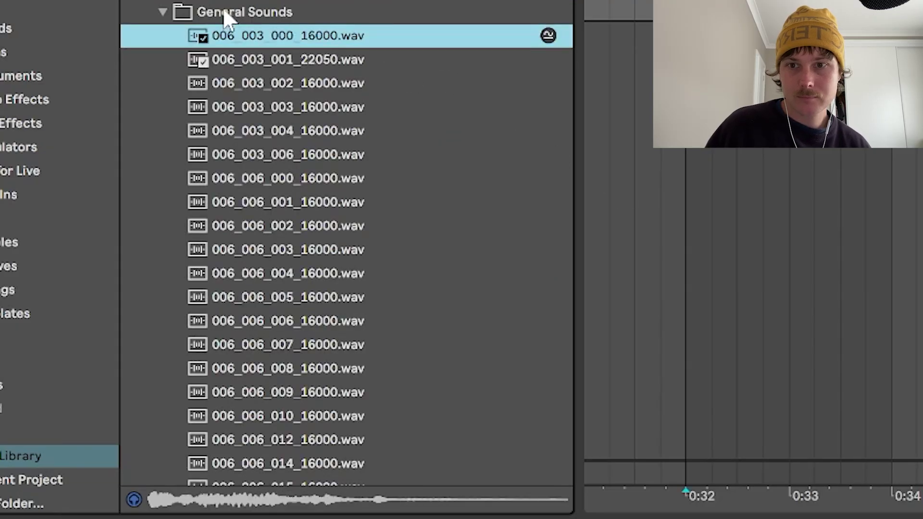
Step: Collapse General Sounds, expand the Miscellaneous folder and preview its three samples
{"action": "left_click", "coordinate": [163, 11]}
{"action": "left_click", "coordinate": [164, 36]}
{"action": "left_click", "coordinate": [227, 60]}
{"action": "left_click", "coordinate": [302, 91]}
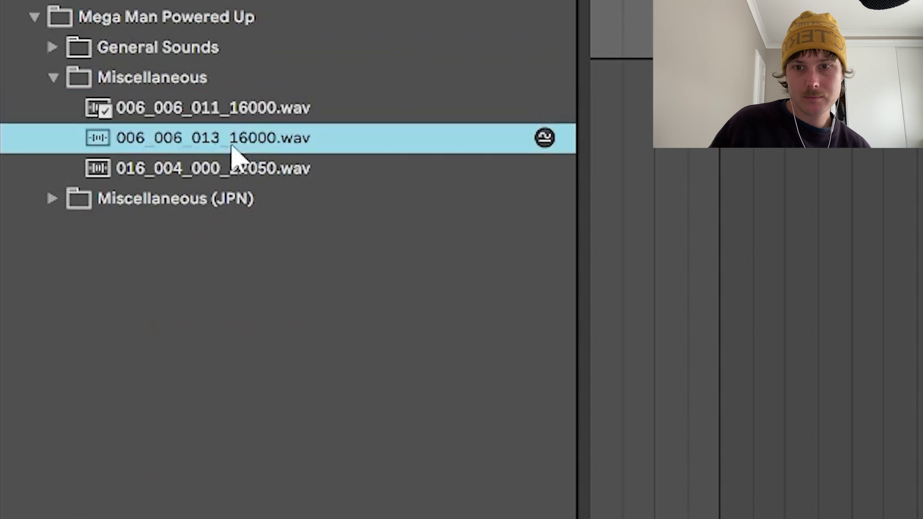
{"action": "left_click", "coordinate": [232, 169]}
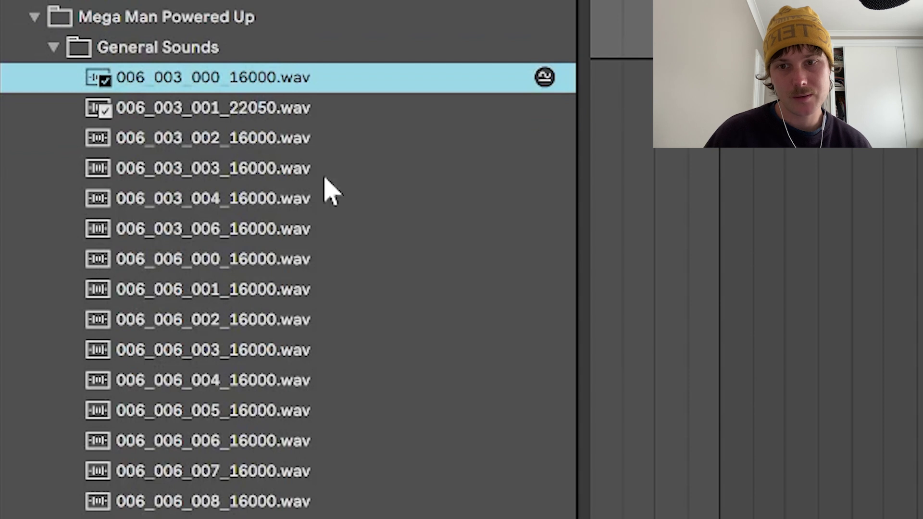
Step: Preview the General Sounds samples from 006_003_002_16000.wav through 006_006_001_16000.wav
{"action": "left_click", "coordinate": [247, 147]}
{"action": "left_click", "coordinate": [257, 173]}
{"action": "left_click", "coordinate": [265, 208]}
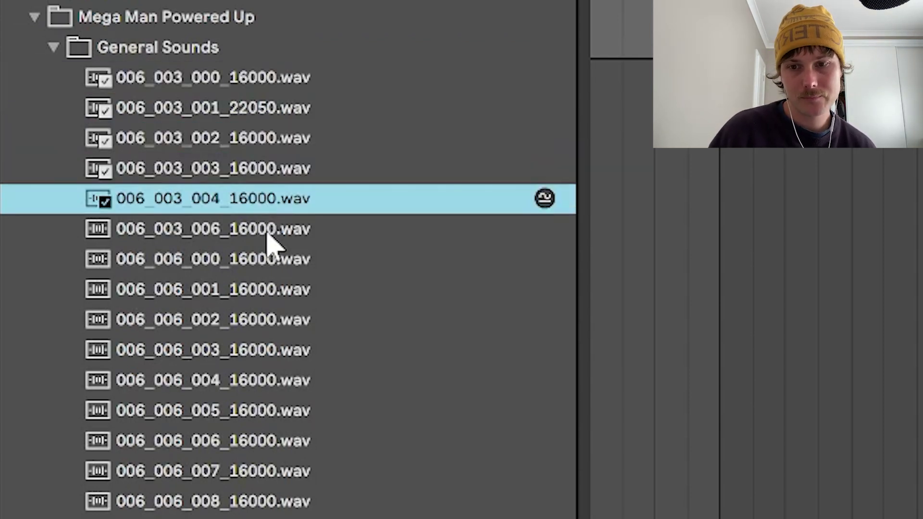
{"action": "left_click", "coordinate": [269, 233]}
{"action": "left_click", "coordinate": [281, 272]}
{"action": "left_click", "coordinate": [282, 296]}
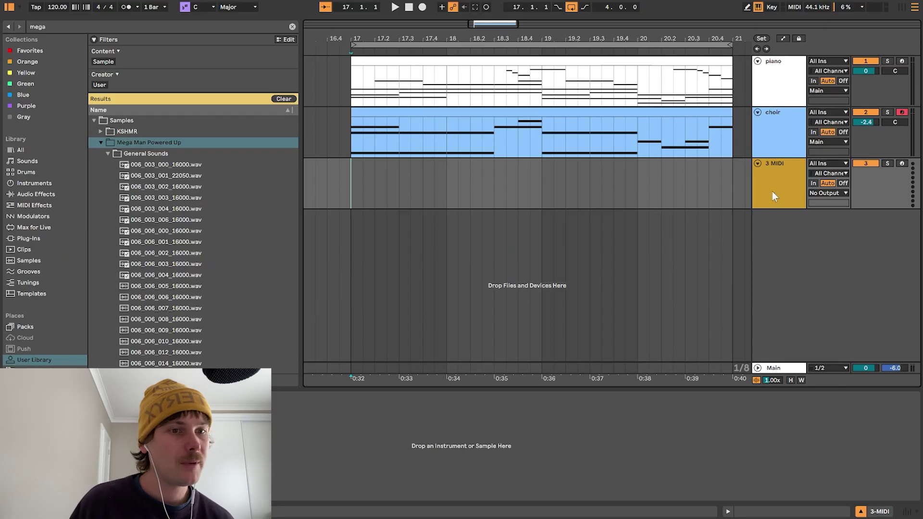
Step: Select the third MIDI track and load 006_003_001_22050.wav and 006_003_002_16000.wav into the second and third Impulse slots
{"action": "right_click", "coordinate": [774, 194]}
{"action": "right_click", "coordinate": [767, 194]}
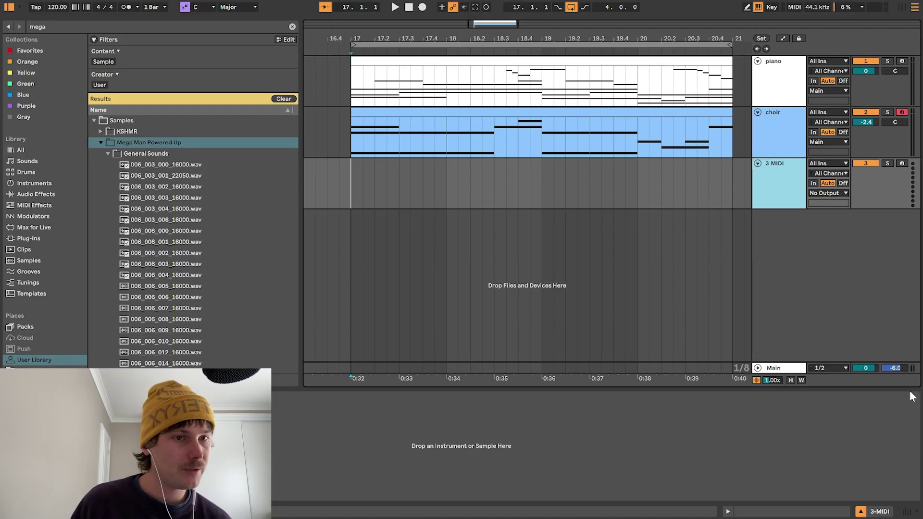
{"action": "right_click", "coordinate": [767, 195]}
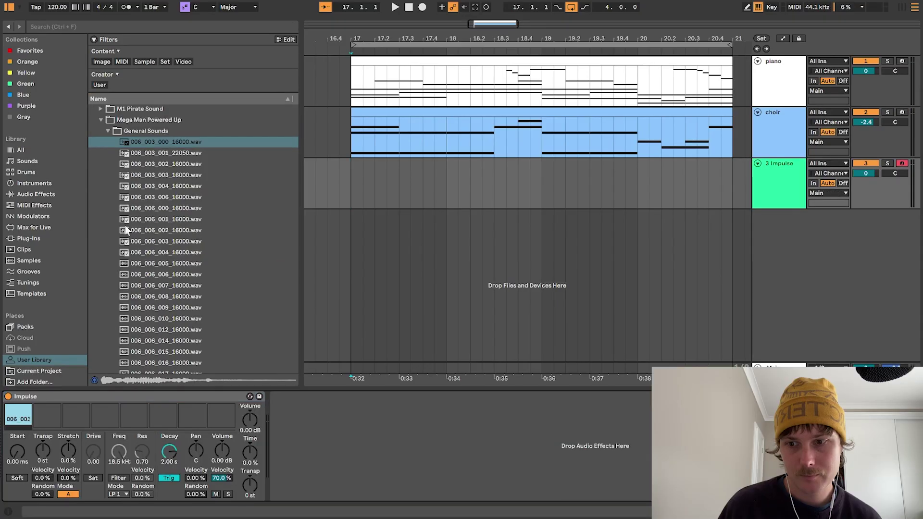
{"action": "left_click_drag", "start_coordinate": [158, 158], "coordinate": [48, 416]}
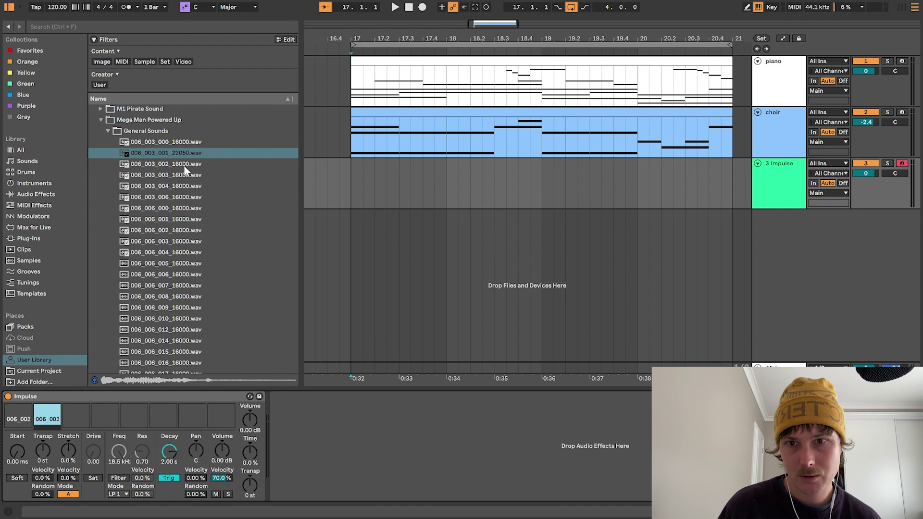
{"action": "left_click_drag", "start_coordinate": [161, 165], "coordinate": [76, 416]}
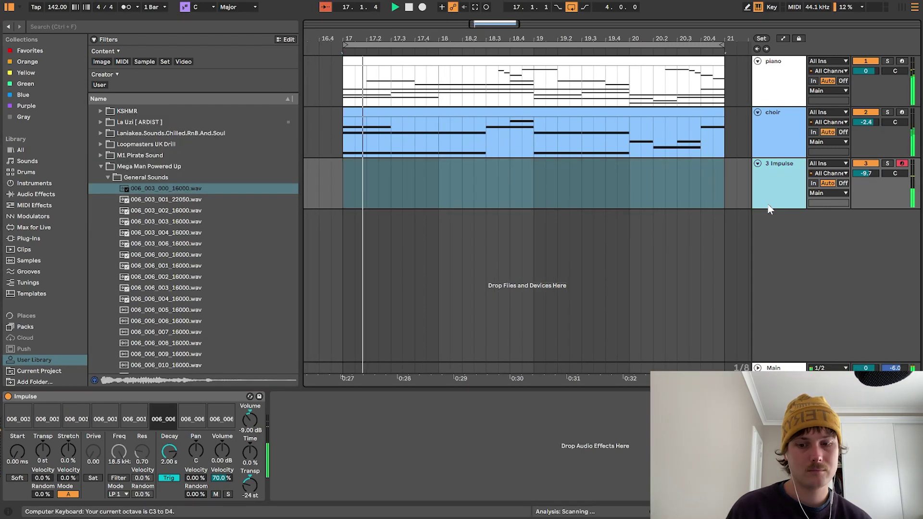
Step: Set Impulse's global transpose to -10 st
{"action": "left_click", "coordinate": [249, 485]}
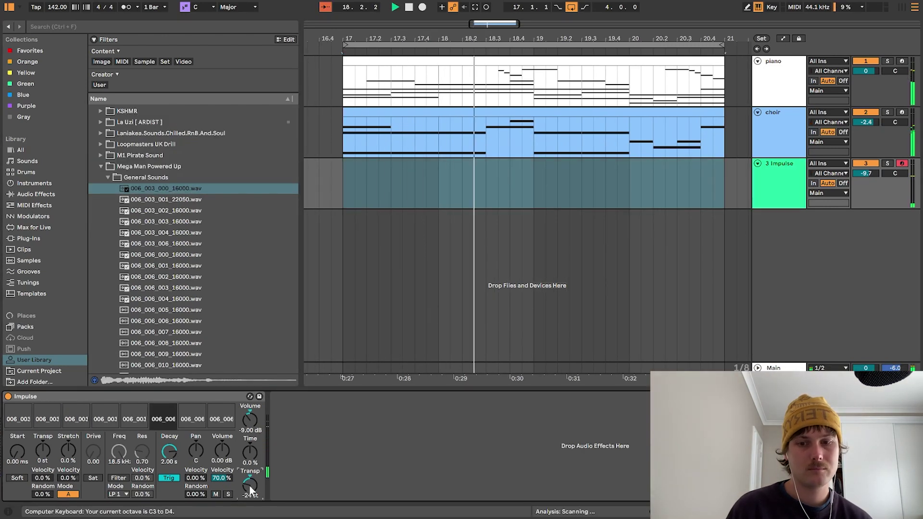
{"action": "left_click_drag", "start_coordinate": [249, 489], "coordinate": [252, 476]}
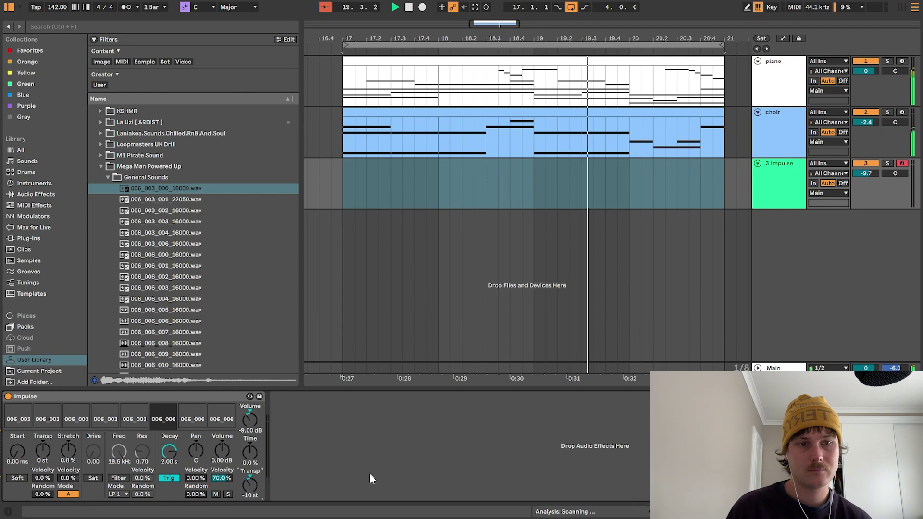
{"action": "left_click", "coordinate": [413, 249]}
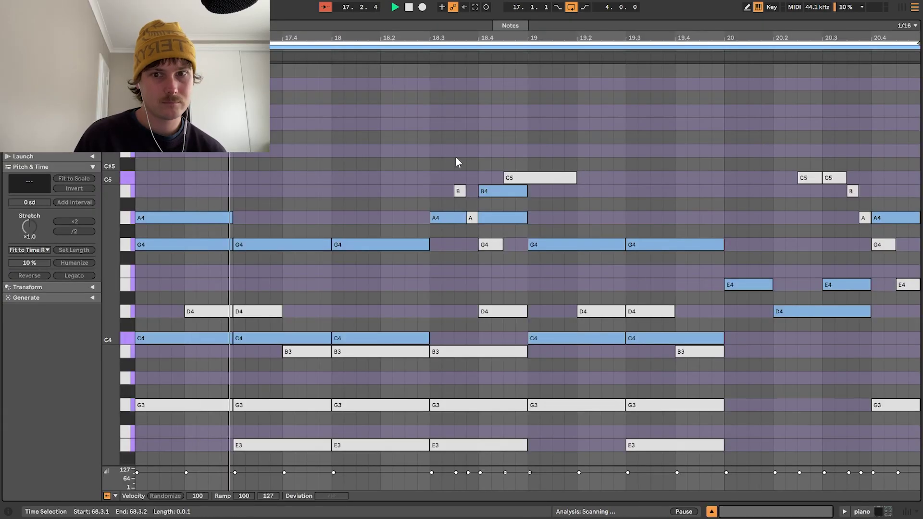
Step: Transpose all notes in the piano and choir clips down five semitones
{"action": "key", "text": "super+a"}
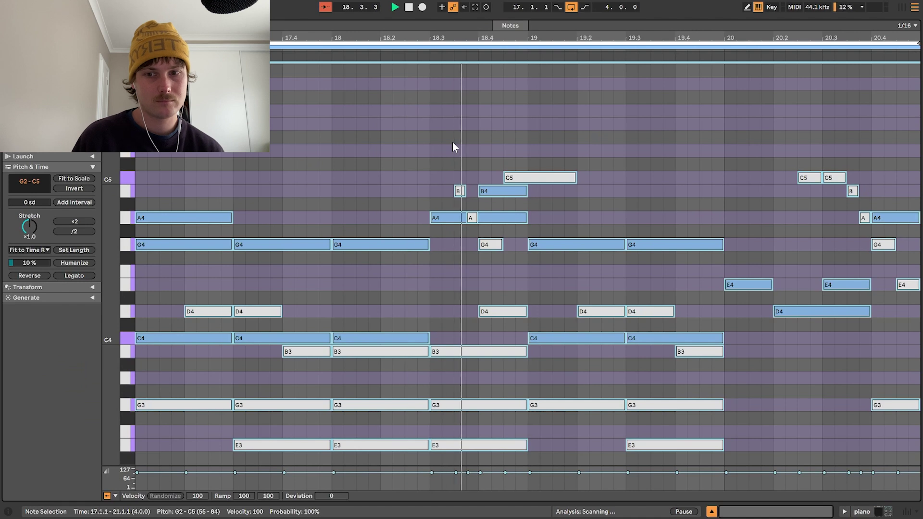
{"action": "key", "text": "Down"}
{"action": "key", "text": "Down"}
{"action": "key", "text": "Down"}
{"action": "key", "text": "Down"}
{"action": "key", "text": "Down"}
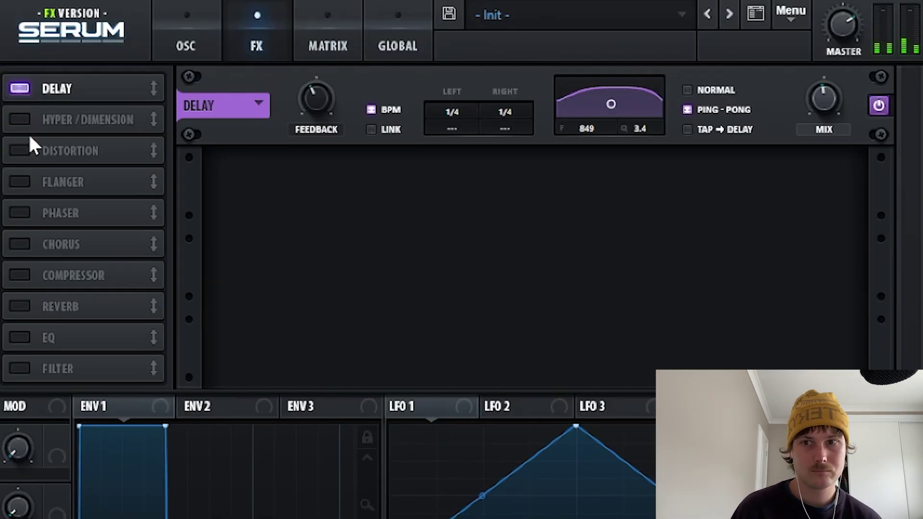
Step: Enable the Distortion effect, move it directly below Delay in the effects chain and adjust its drive
{"action": "left_click", "coordinate": [22, 150]}
{"action": "left_click_drag", "start_coordinate": [108, 151], "coordinate": [109, 126]}
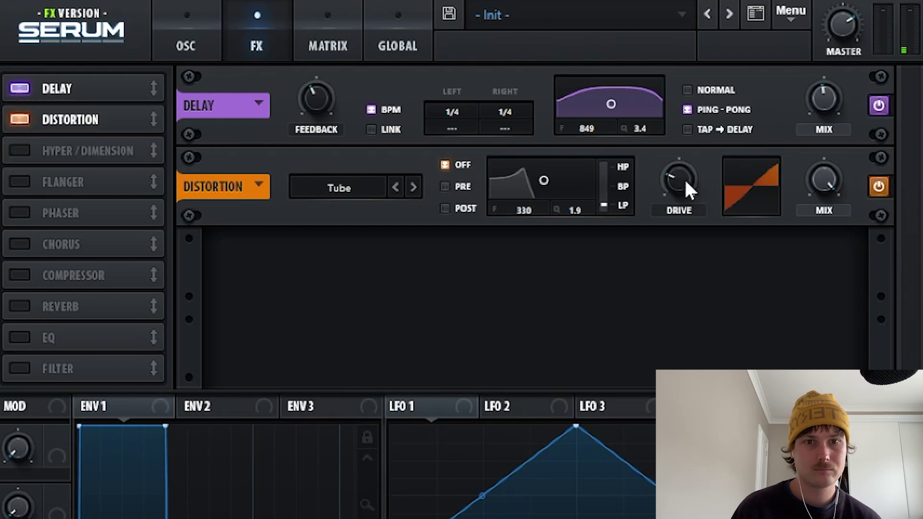
{"action": "mouse_move", "coordinate": [684, 178]}
{"action": "left_mouse_down"}
{"action": "mouse_move", "coordinate": [678, 148]}
{"action": "mouse_move", "coordinate": [683, 178]}
{"action": "left_mouse_up"}
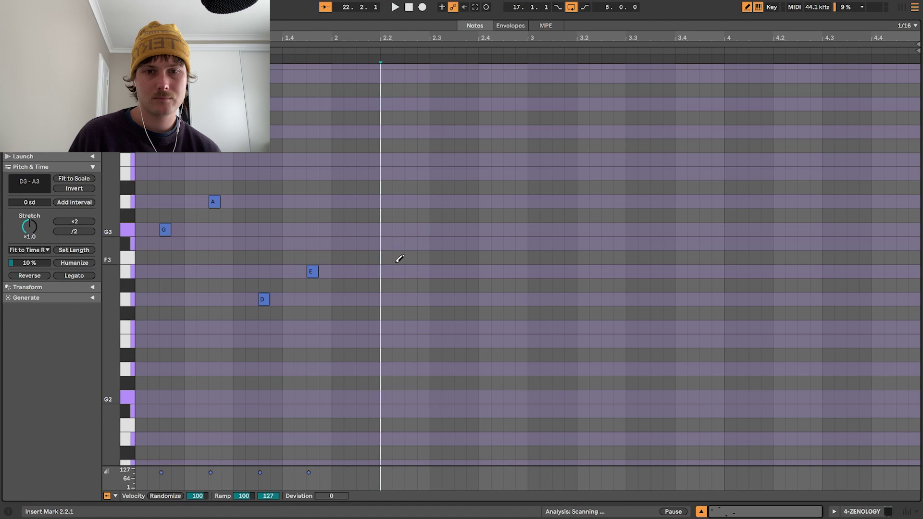
Step: Draw a 1/16 D3 note at 2.2 in the fourth track's ZENOLOGY clip
{"action": "left_click", "coordinate": [386, 294]}
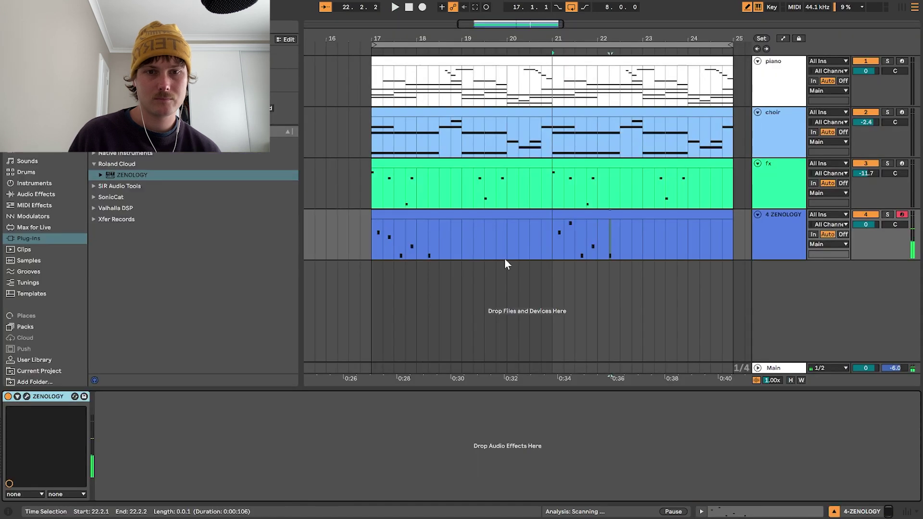
Step: Play back the fourth track's ZENOLOGY clips and review their melody notes
{"action": "left_click", "coordinate": [496, 214]}
{"action": "double_click", "coordinate": [595, 252]}
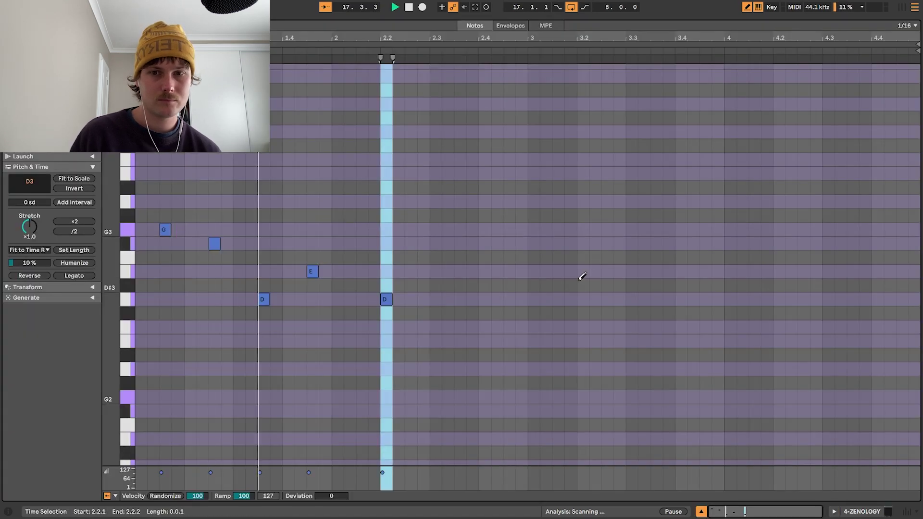
{"action": "key", "text": "shift+Tab"}
{"action": "left_click", "coordinate": [571, 216], "text": "shift"}
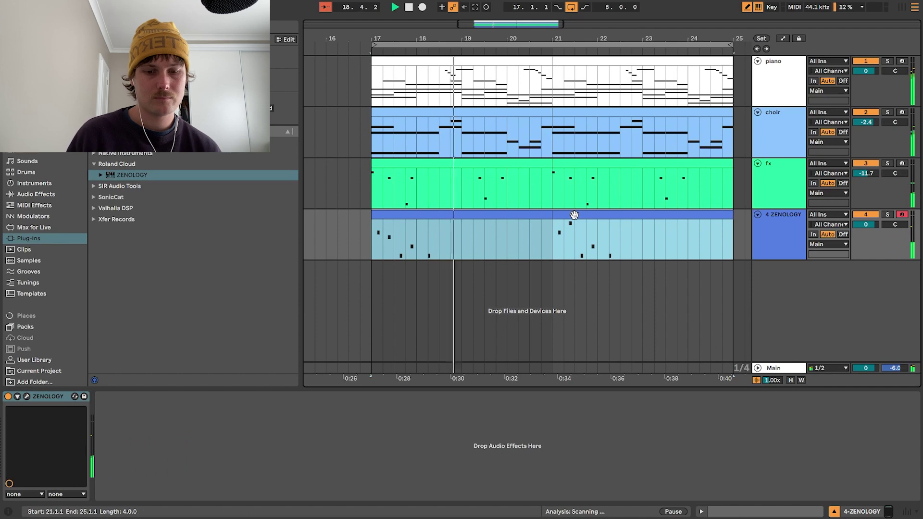
Step: Audition bell sounds in the fourth track's ZENOLOGY, loading St.M.Box SRX from the EXZ007 Orchestra bank
{"action": "left_click", "coordinate": [789, 236]}
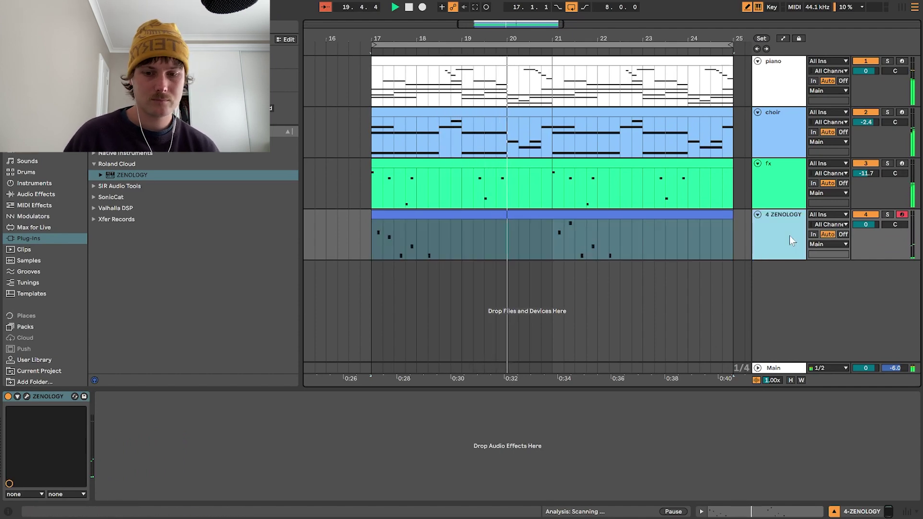
{"action": "left_click", "coordinate": [27, 397]}
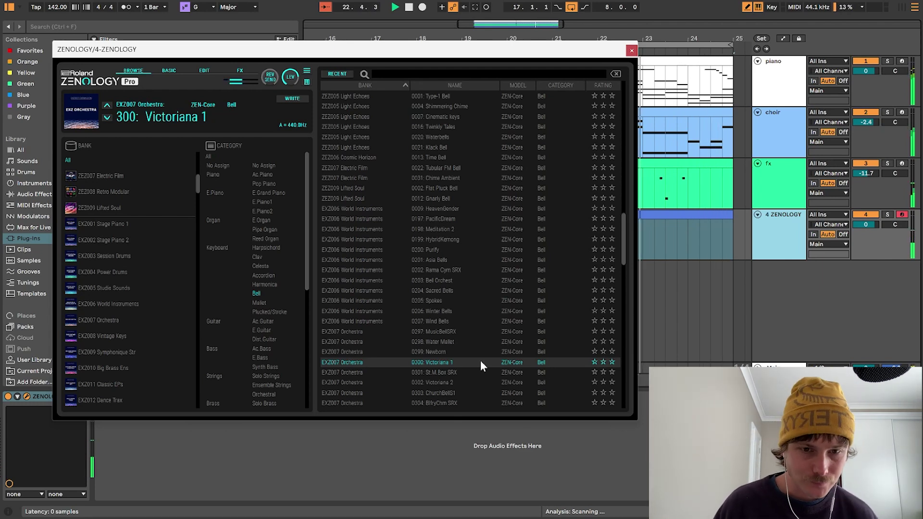
{"action": "left_click", "coordinate": [465, 372]}
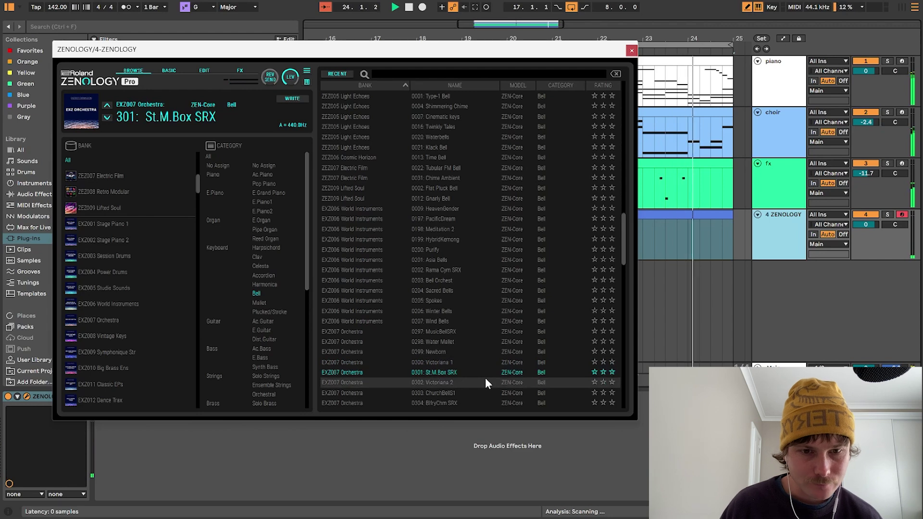
{"action": "scroll", "coordinate": [485, 378], "scroll_direction": "down", "scroll_amount": 2}
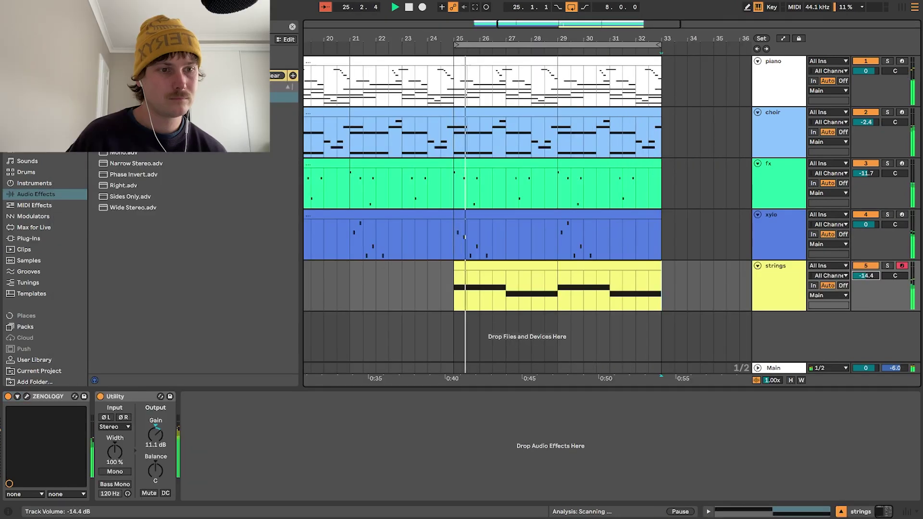
Step: Insert a white MIDI track between xylo and strings and fit all tracks to the arrangement height
{"action": "left_click_drag", "start_coordinate": [559, 289], "coordinate": [456, 288]}
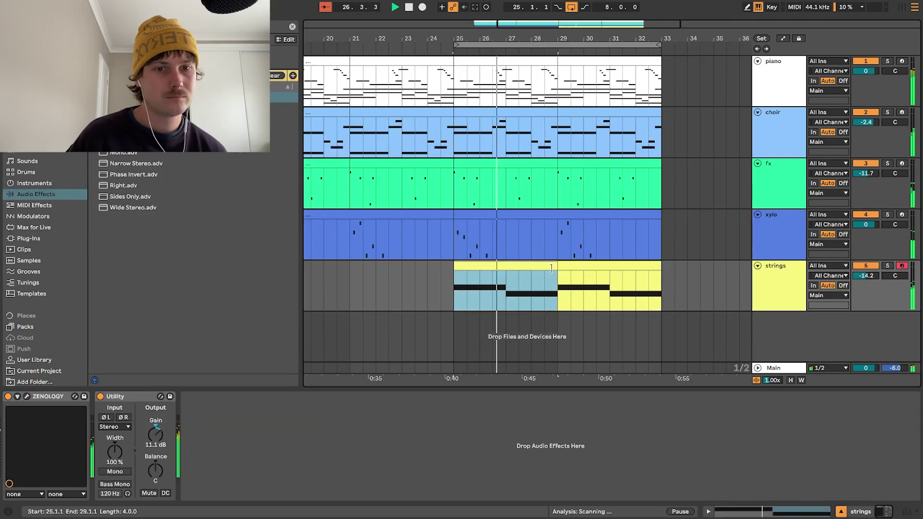
{"action": "left_click", "coordinate": [559, 230]}
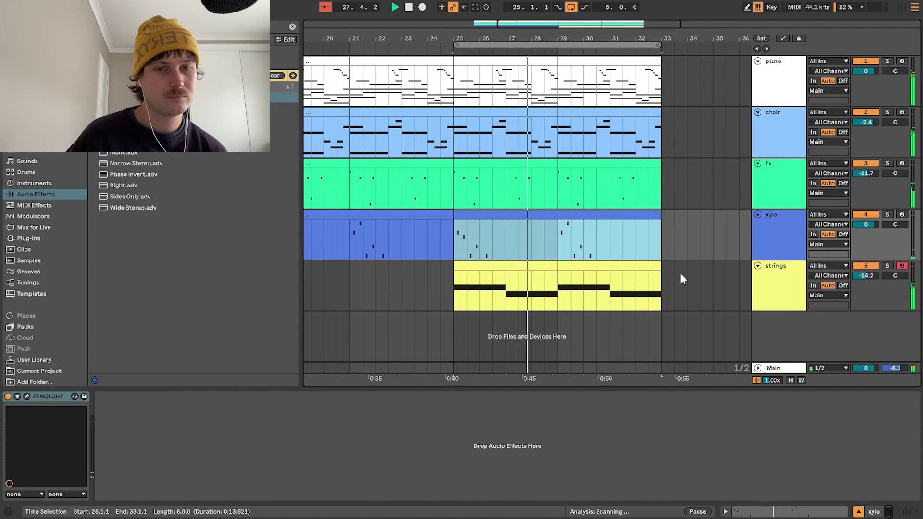
{"action": "left_click", "coordinate": [793, 239]}
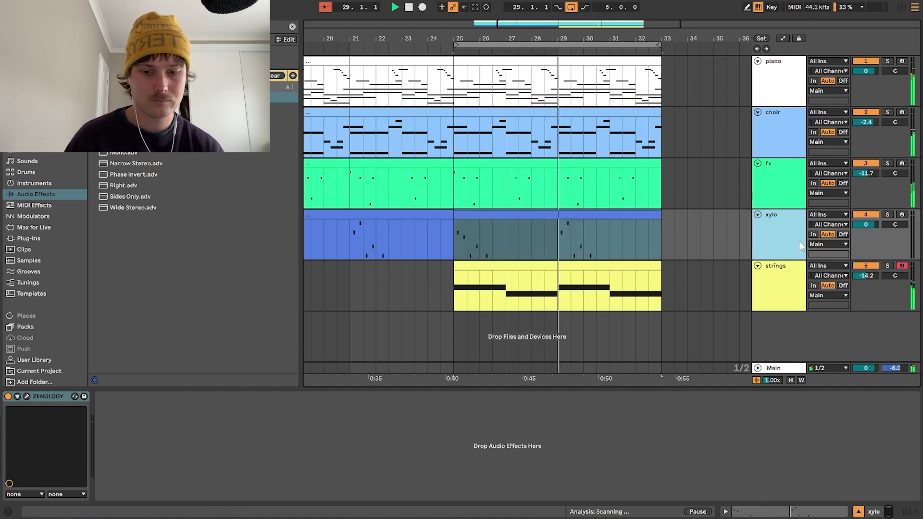
{"action": "key", "text": "ctrl+shift+t"}
{"action": "right_click", "coordinate": [783, 281]}
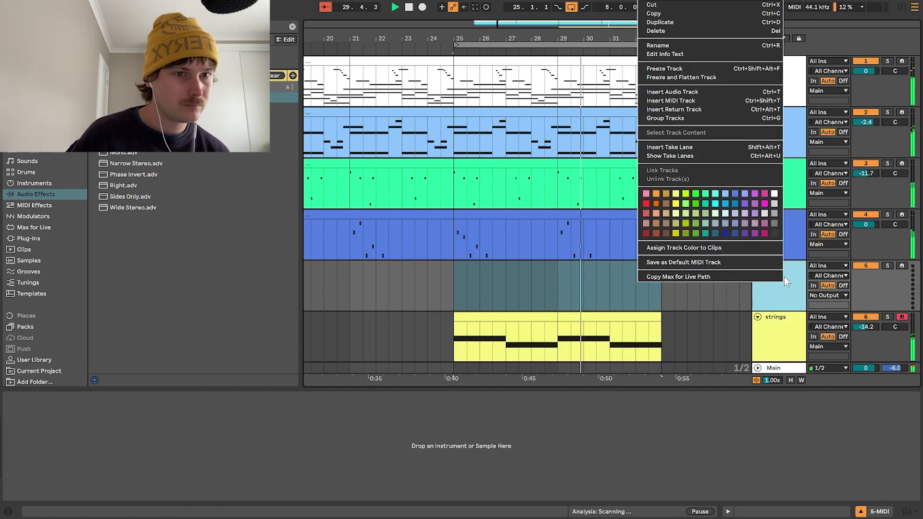
{"action": "left_click", "coordinate": [774, 203]}
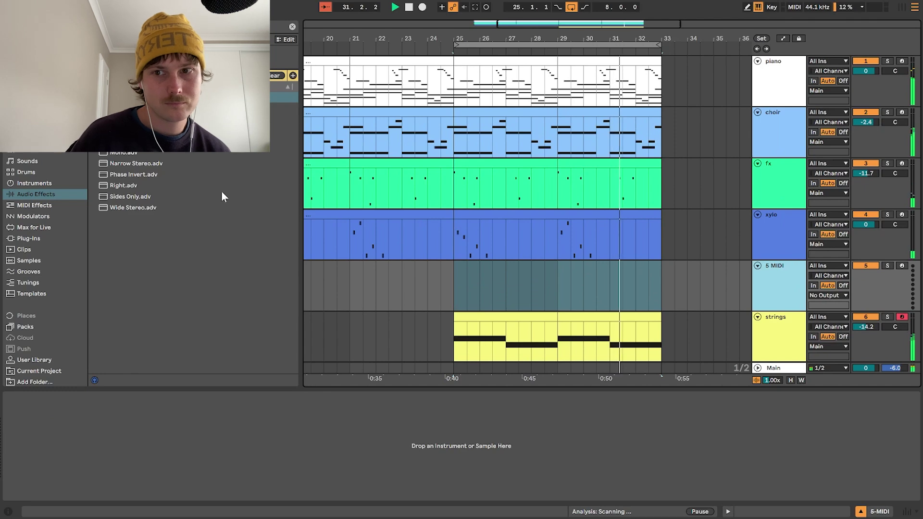
{"action": "scroll", "coordinate": [527, 281], "scroll_direction": "down", "scroll_amount": 1}
{"action": "left_click", "coordinate": [790, 380]}
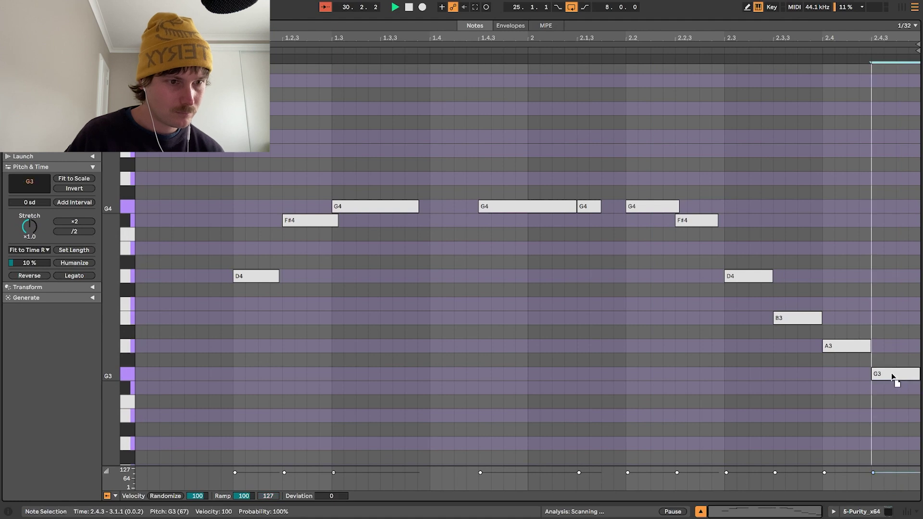
Step: Ramp the velocities of the Purity clip's last six notes, from 2.2 onward, from 100 down to 38
{"action": "key", "text": "ctrl+alt+e"}
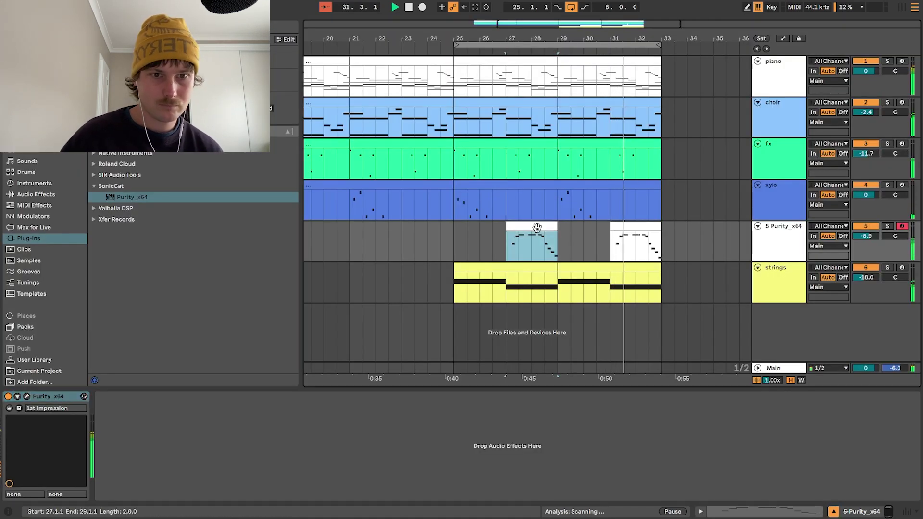
{"action": "key", "text": "ctrl+alt+e"}
{"action": "key", "text": "ctrl+a"}
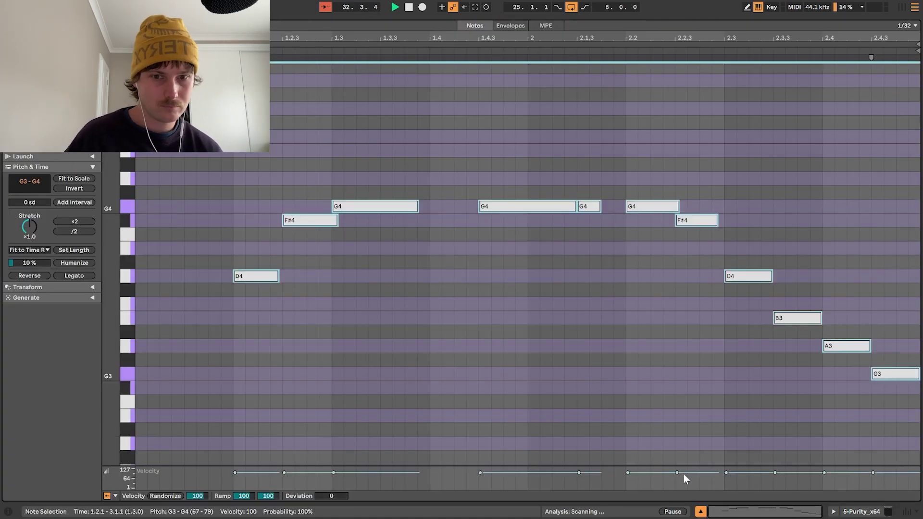
{"action": "left_click", "coordinate": [817, 390]}
{"action": "key", "text": "shift+End"}
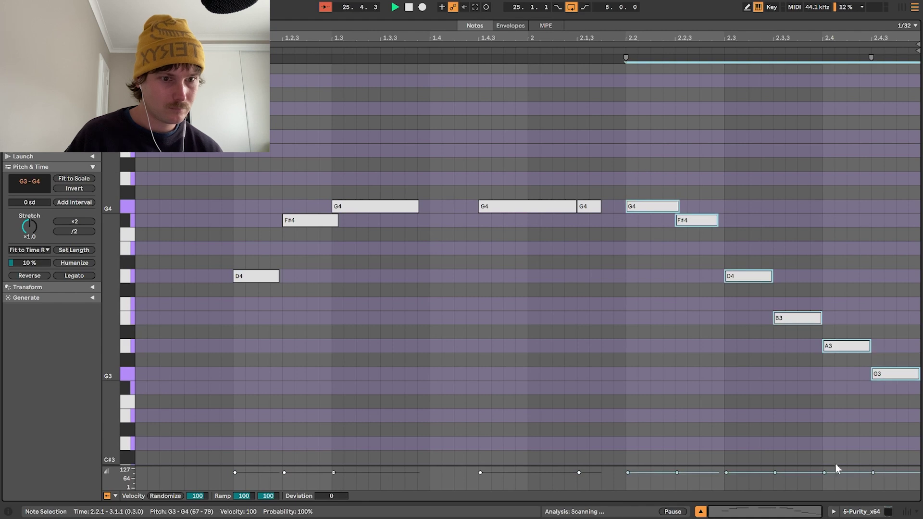
{"action": "left_click_drag", "start_coordinate": [275, 495], "coordinate": [275, 515]}
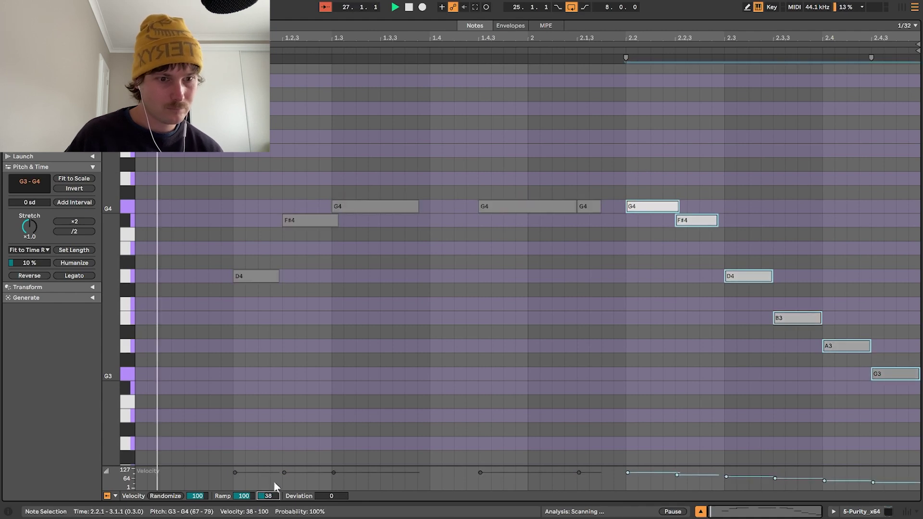
{"action": "left_click", "coordinate": [429, 432]}
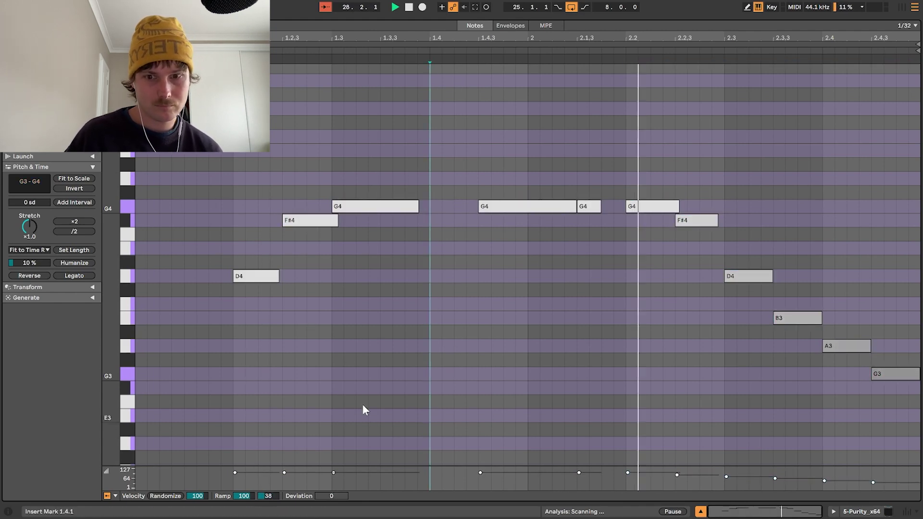
{"action": "left_click", "coordinate": [253, 478]}
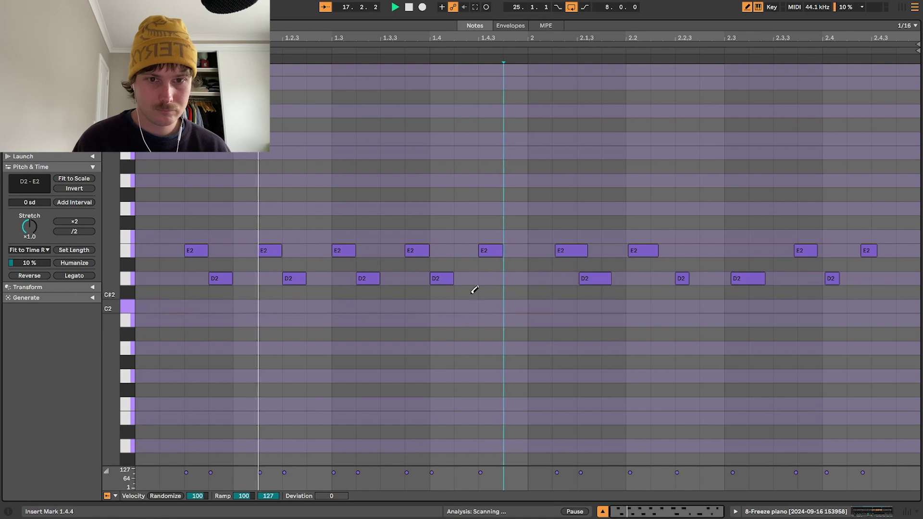
Step: Add a 1/16 D2 note at 1.4.2 in the Freeze piano clip and erase the notes from bar 2 onward
{"action": "left_click", "coordinate": [466, 278]}
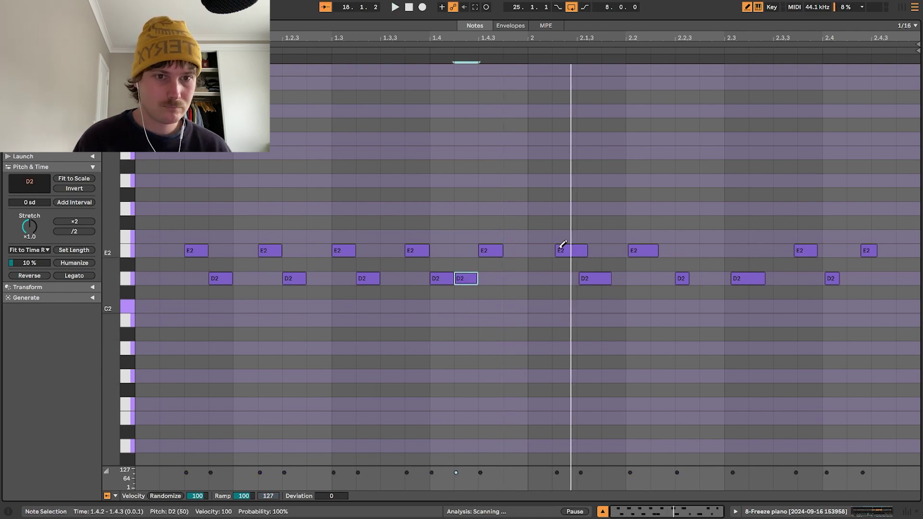
{"action": "left_click_drag", "start_coordinate": [561, 247], "coordinate": [627, 269]}
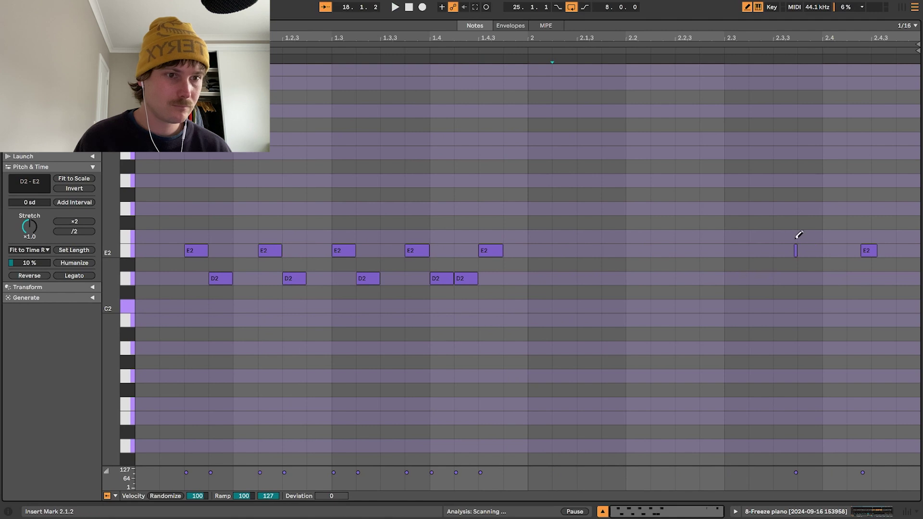
Step: Duplicate the first bar's E2 and D2 notes into the following bar of the Freeze piano clip
{"action": "key", "text": "b"}
{"action": "left_click_drag", "start_coordinate": [141, 248], "coordinate": [527, 336]}
{"action": "key", "text": "ctrl+d"}
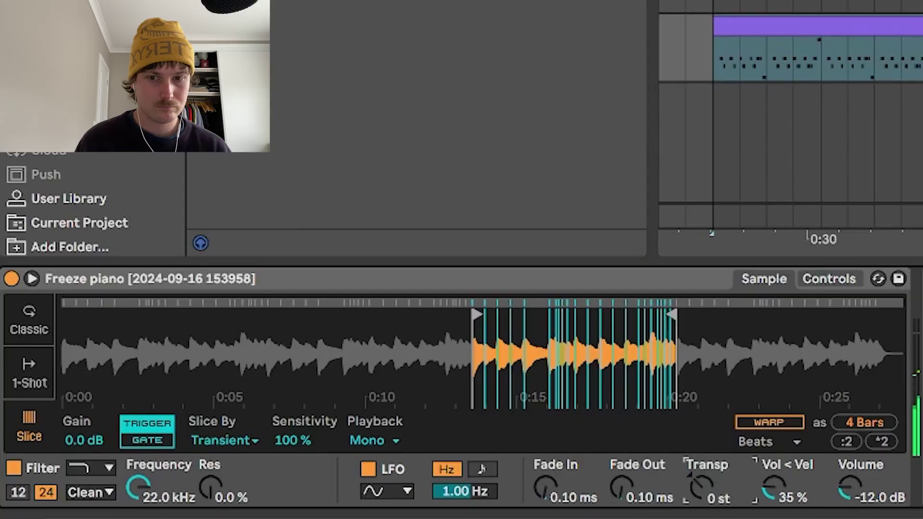
Step: Set the Freeze piano sampler's low-pass filter to 3.93 kHz with 64 % resonance
{"action": "left_click", "coordinate": [851, 279]}
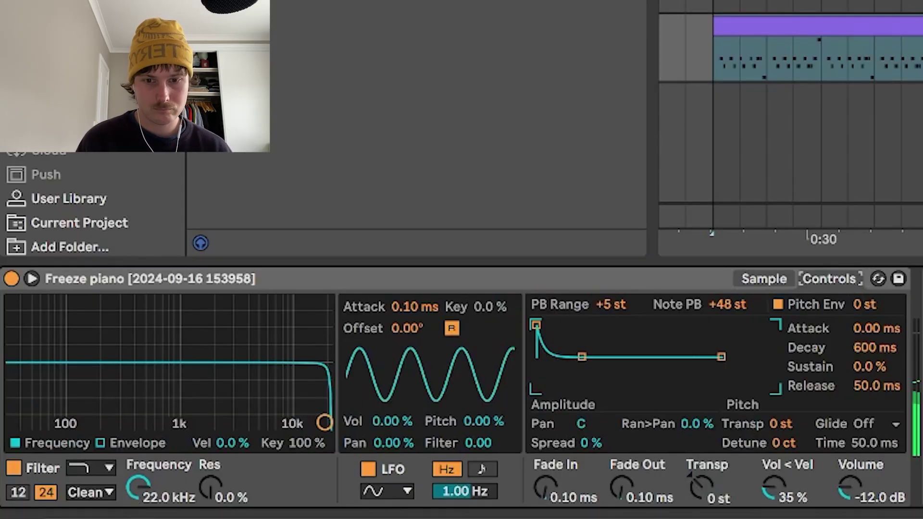
{"action": "left_click_drag", "start_coordinate": [228, 388], "coordinate": [242, 360]}
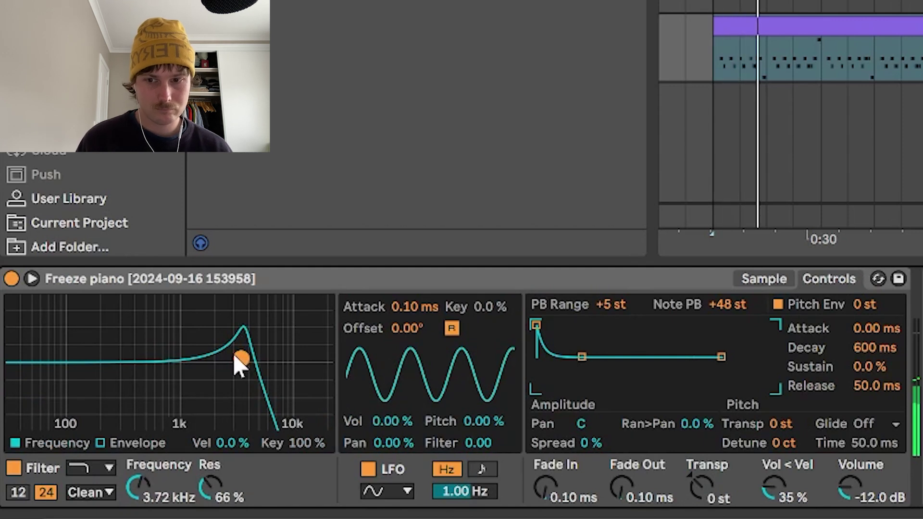
{"action": "mouse_move", "coordinate": [239, 359]}
{"action": "left_mouse_down"}
{"action": "mouse_move", "coordinate": [229, 361]}
{"action": "mouse_move", "coordinate": [244, 360]}
{"action": "left_mouse_up"}
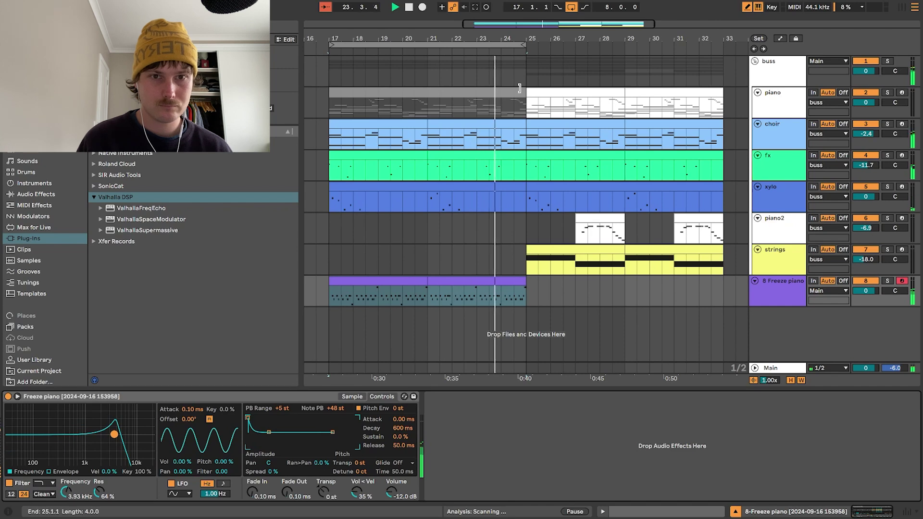
Step: Load the Swelling Quarters vocal echo preset in the Freeze piano track's ValhallaSupermassive and adjust its mix
{"action": "left_click_drag", "start_coordinate": [465, 284], "coordinate": [331, 120]}
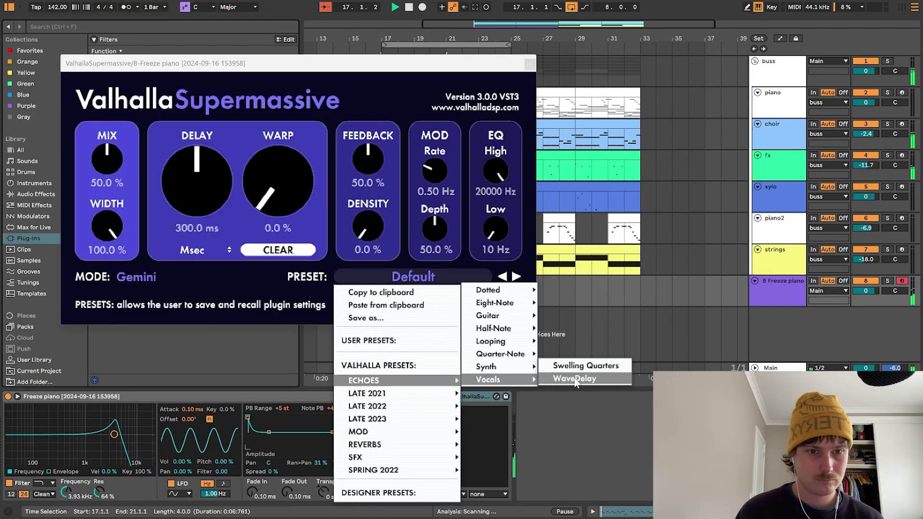
{"action": "left_click", "coordinate": [584, 365]}
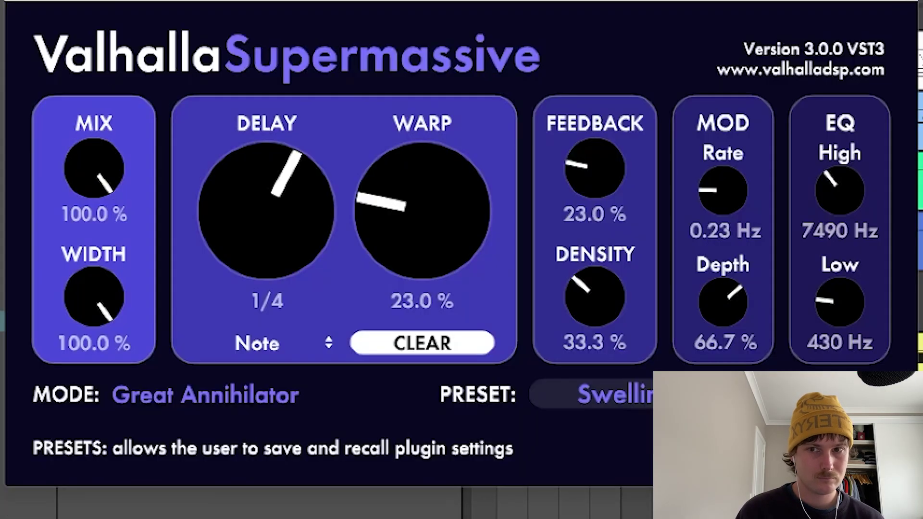
{"action": "mouse_move", "coordinate": [118, 161]}
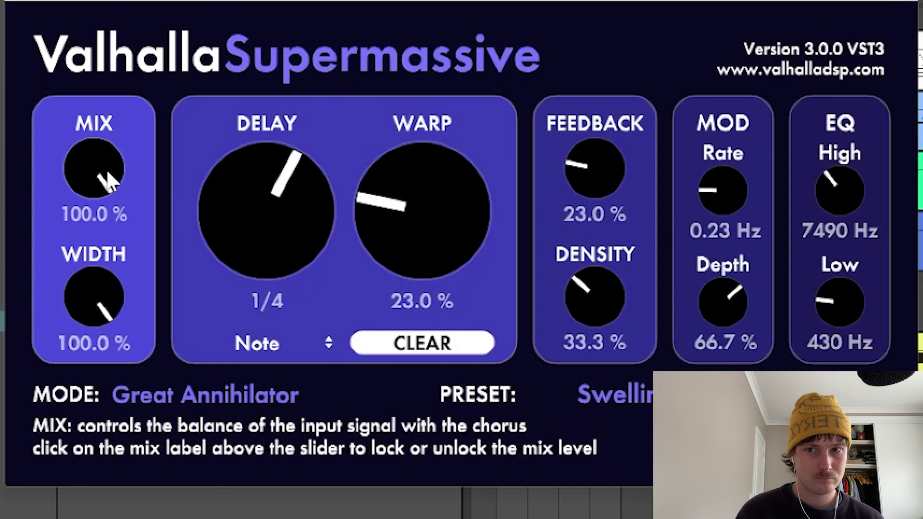
{"action": "left_click_drag", "start_coordinate": [103, 173], "coordinate": [125, 259]}
{"action": "left_click_drag", "start_coordinate": [94, 161], "coordinate": [104, 113]}
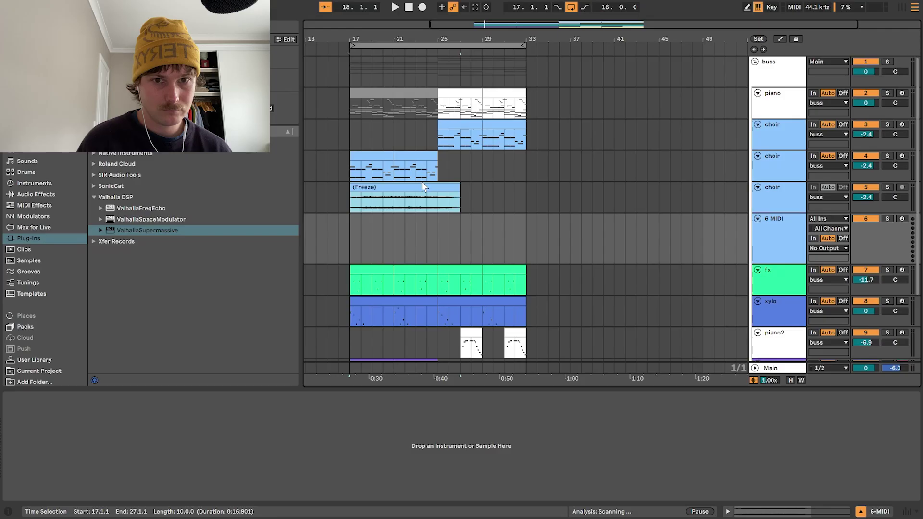
Step: Load the frozen choir audio as a sample instrument on the empty MIDI track below the choir tracks
{"action": "left_click_drag", "start_coordinate": [423, 187], "coordinate": [429, 447]}
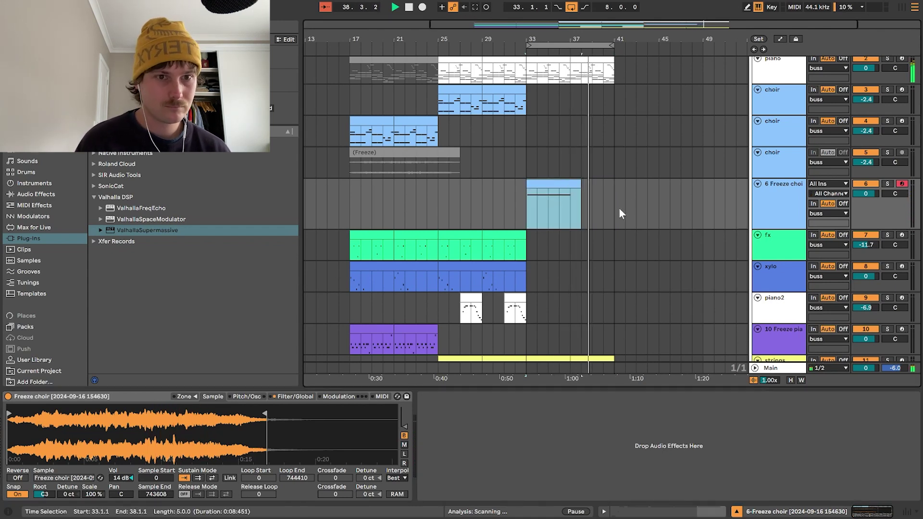
Step: Start the Freeze choir clip's C4 note at 1.1.1, extend it to four bars and duplicate it to 5.1.1
{"action": "key", "text": "super+alt+e"}
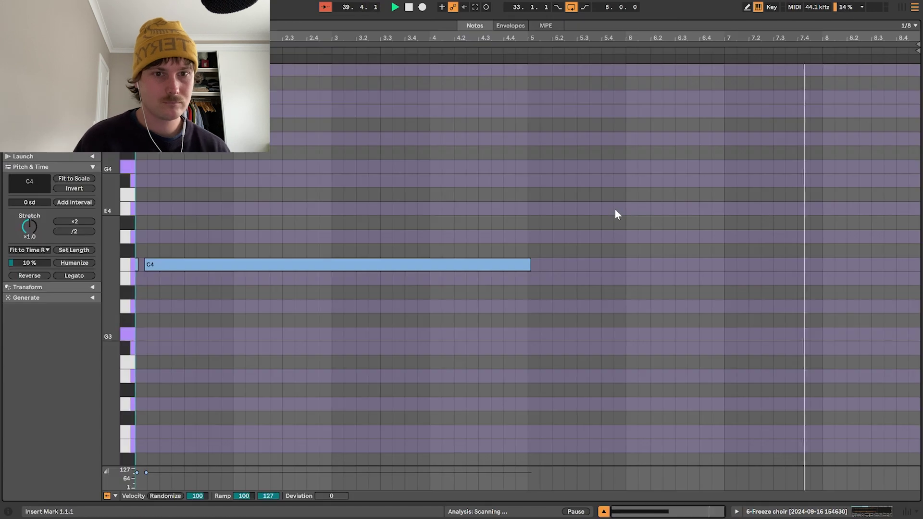
{"action": "left_click", "coordinate": [272, 264]}
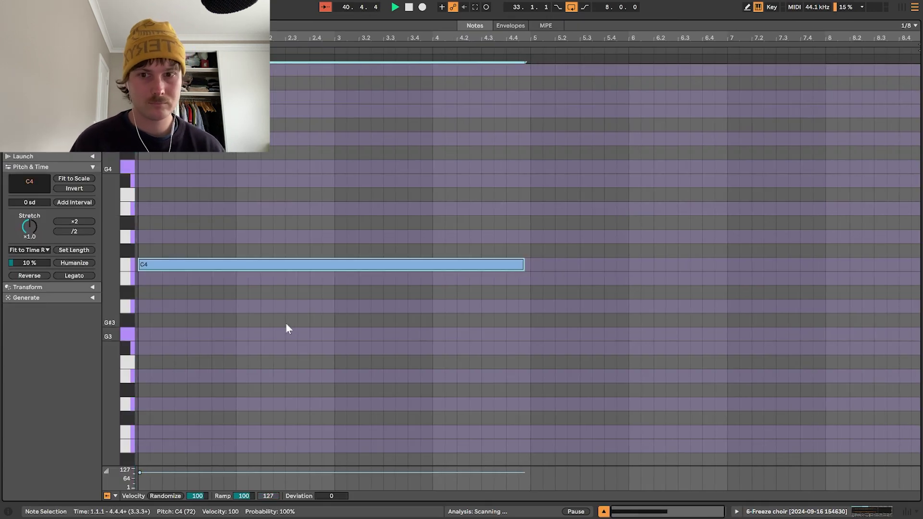
{"action": "left_click", "coordinate": [401, 303]}
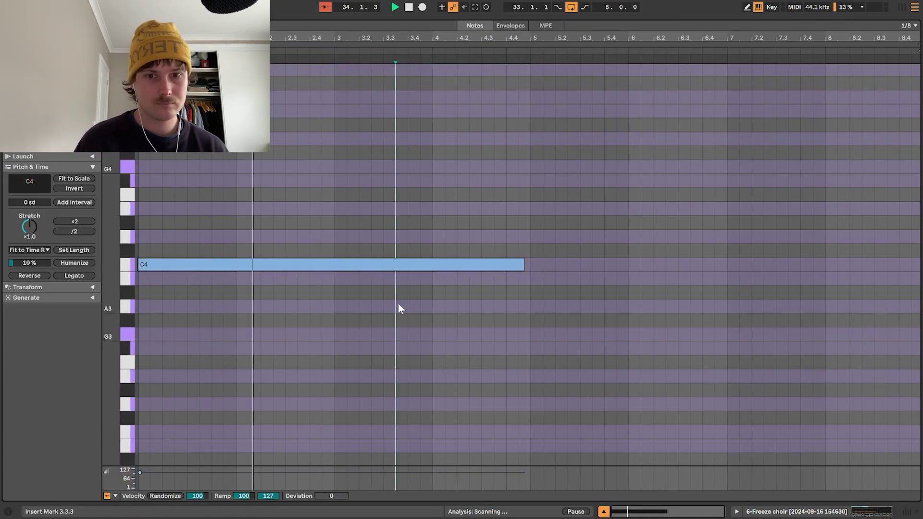
{"action": "key", "text": "super+a"}
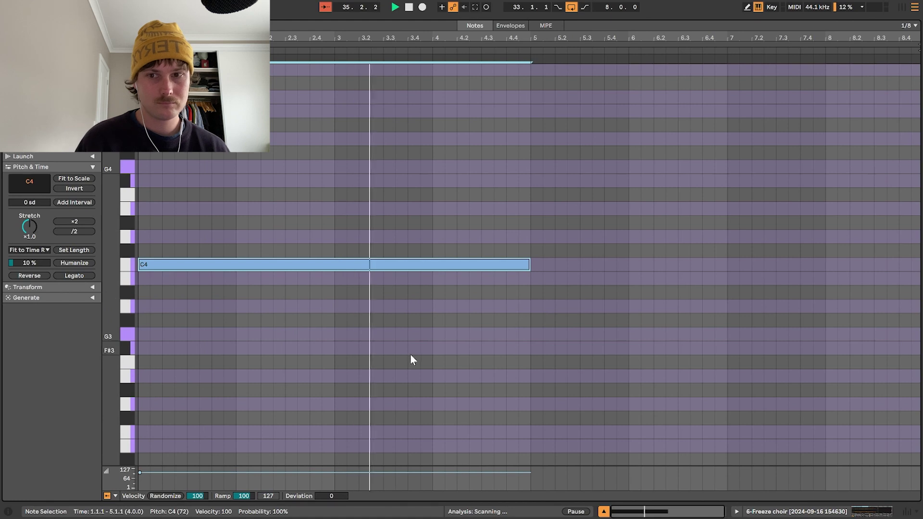
{"action": "key", "text": "super+d"}
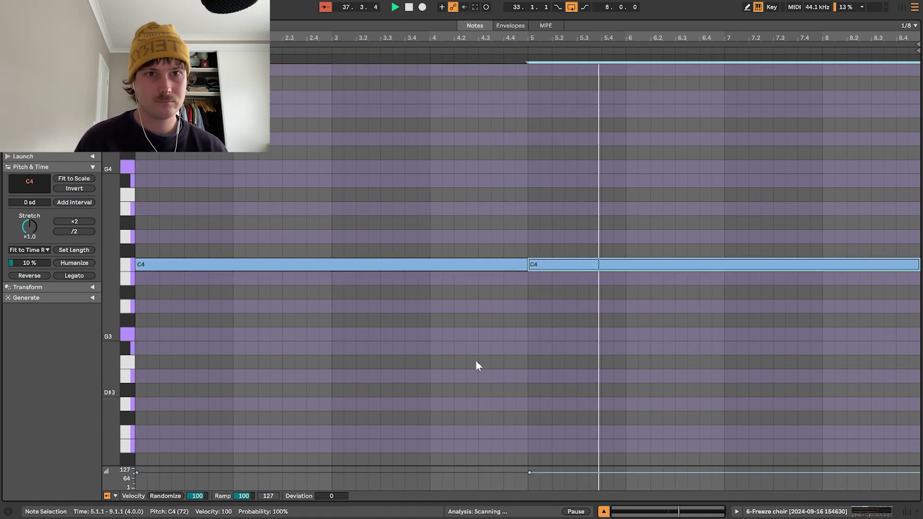
{"action": "key", "text": "shift+Tab"}
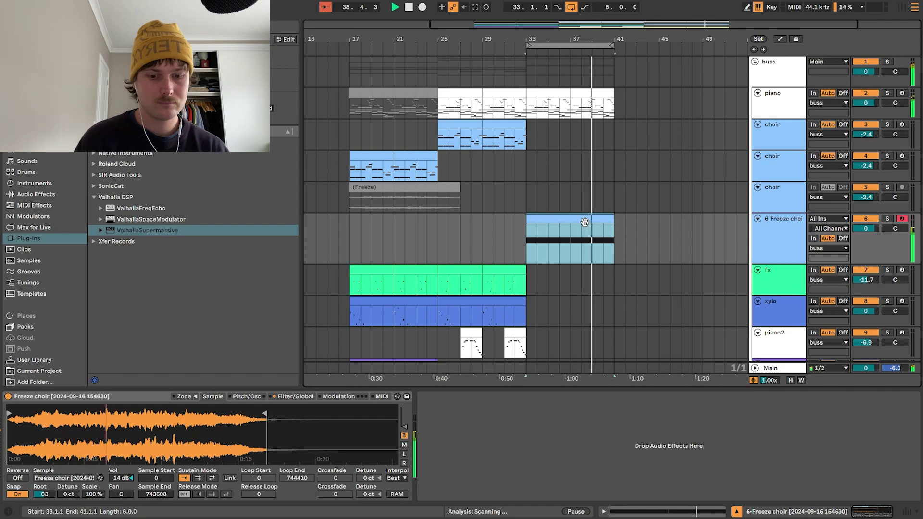
Step: Set the Freeze choir sampler's low-pass filter to a 12 dB slope, 998 Hz cutoff and 15 % resonance
{"action": "key", "text": "shift+Tab"}
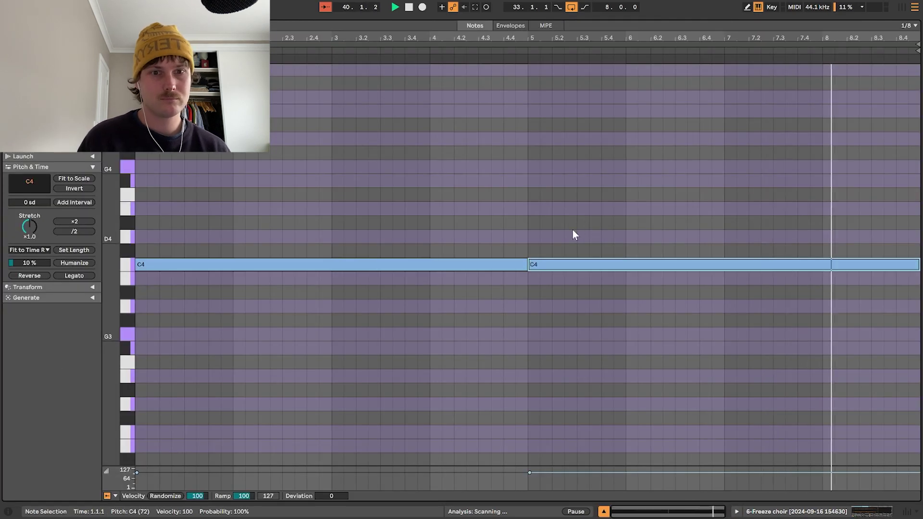
{"action": "key", "text": "shift+Tab"}
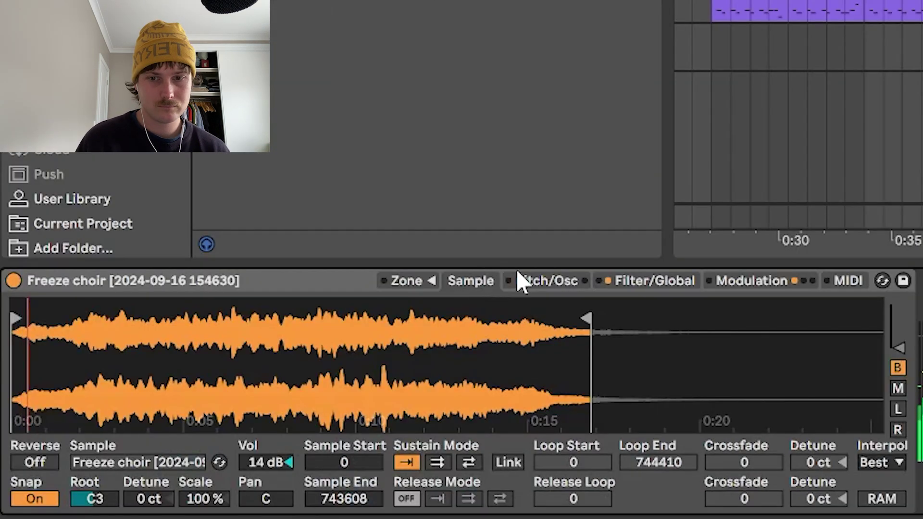
{"action": "left_click", "coordinate": [652, 283]}
{"action": "left_click_drag", "start_coordinate": [163, 415], "coordinate": [164, 428]}
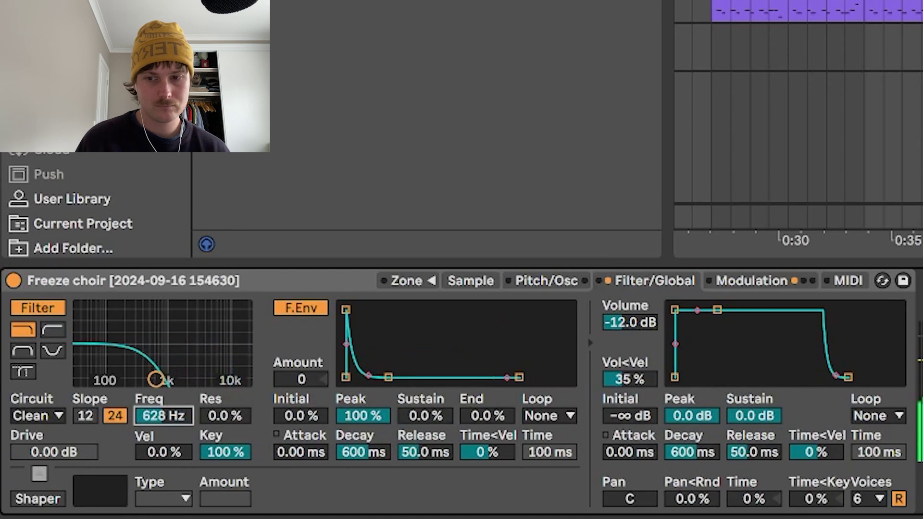
{"action": "left_click", "coordinate": [85, 415]}
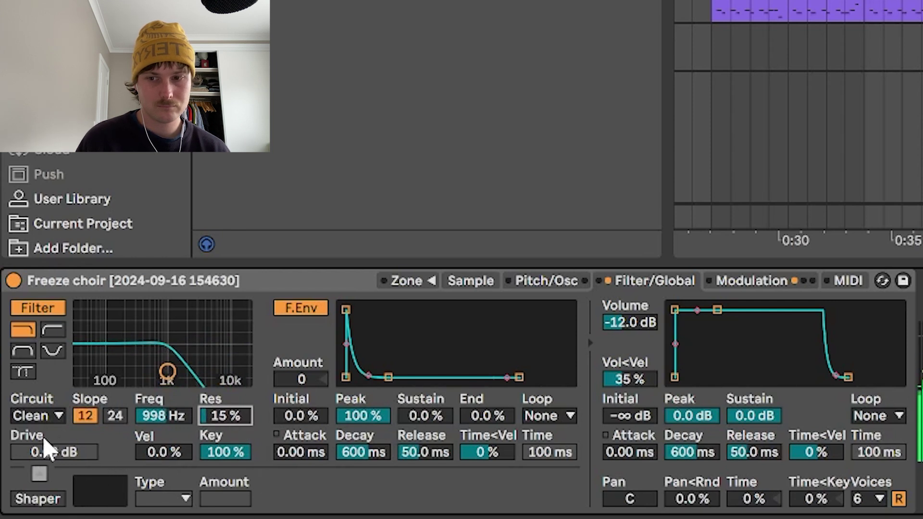
Step: Set the Freeze choir filter's drive to 3 dB and its circuit type to MS2
{"action": "left_click", "coordinate": [36, 415]}
{"action": "left_click", "coordinate": [31, 453]}
{"action": "left_click_drag", "start_coordinate": [53, 451], "coordinate": [53, 428]}
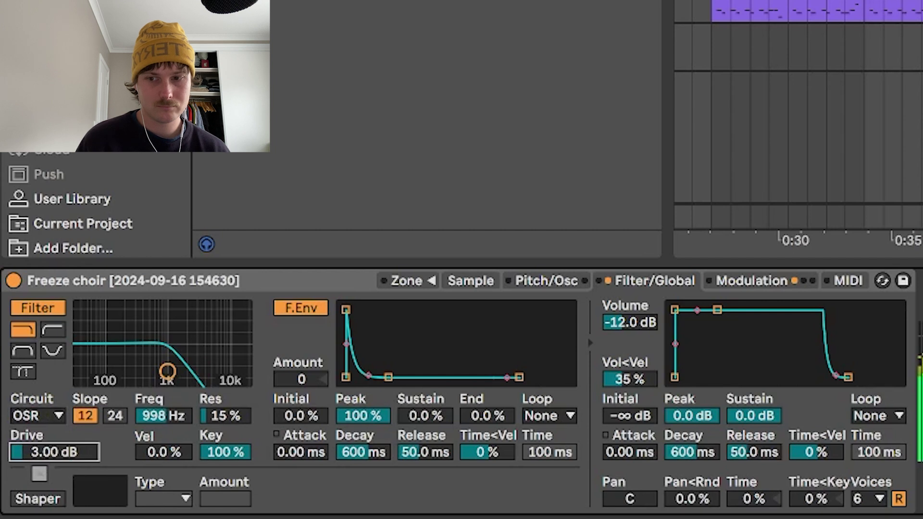
{"action": "left_click", "coordinate": [57, 416]}
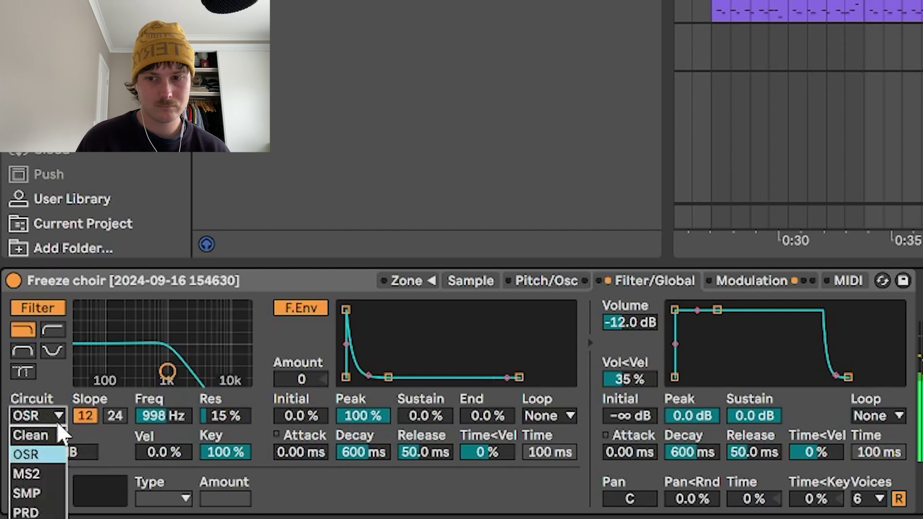
{"action": "left_click", "coordinate": [41, 473]}
Step: Transpose the Freeze choir sampler by -24 semitones
{"action": "left_click", "coordinate": [581, 280]}
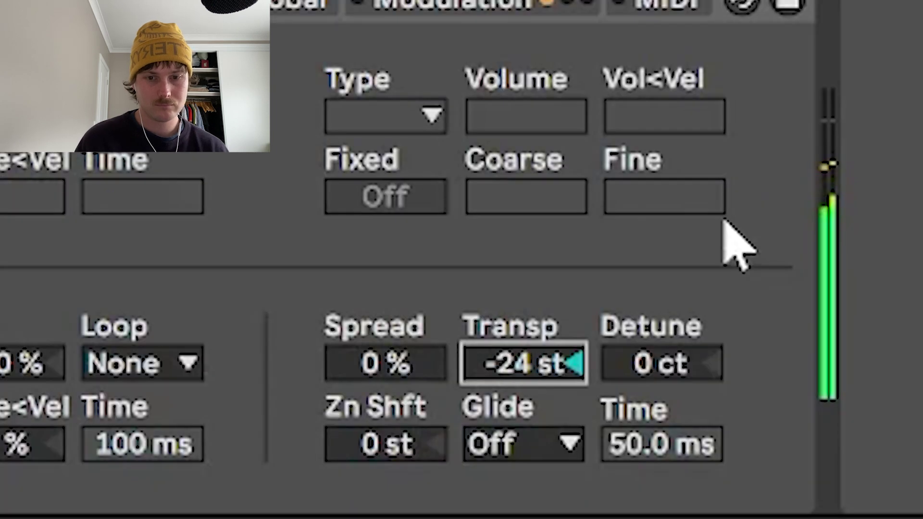
{"action": "type", "text": "-24"}
{"action": "key", "text": "Return"}
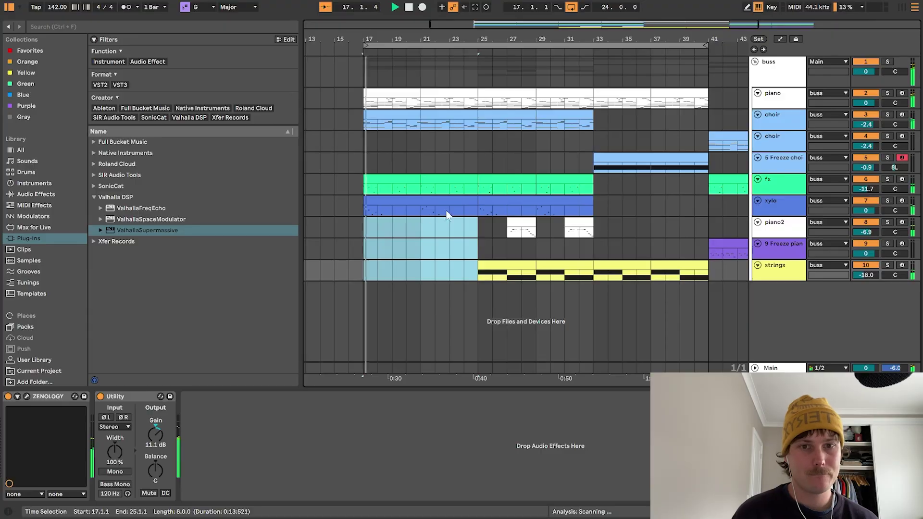
Step: Extend the arrangement loop that starts at bar 17 so it ends at bar 49
{"action": "left_click", "coordinate": [426, 200]}
{"action": "scroll", "coordinate": [577, 56], "scroll_direction": "up", "scroll_amount": 1}
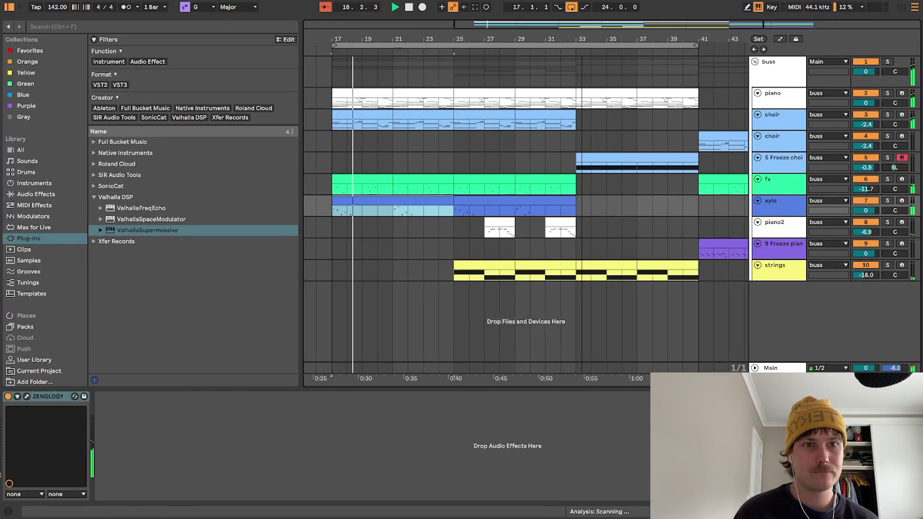
{"action": "scroll", "coordinate": [616, 39], "scroll_direction": "down", "scroll_amount": 2}
{"action": "left_click_drag", "start_coordinate": [602, 46], "coordinate": [688, 45]}
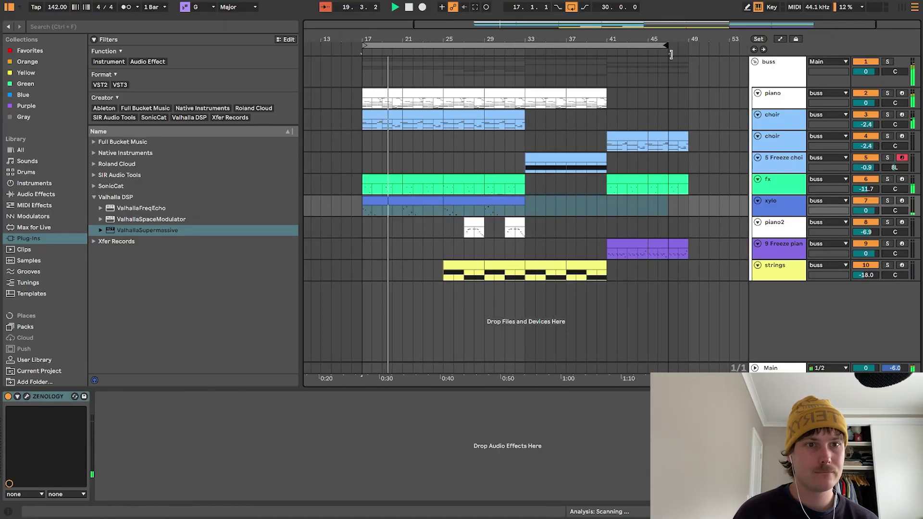
Step: Search the audio effects for EQ and add EQ Eight to the buss group track
{"action": "left_click", "coordinate": [778, 274]}
{"action": "left_click", "coordinate": [777, 69]}
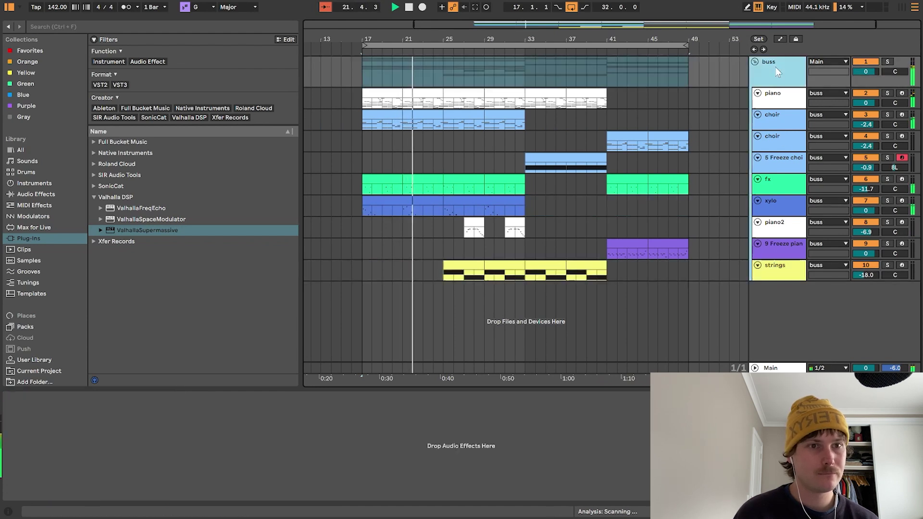
{"action": "key", "text": "ctrl+f"}
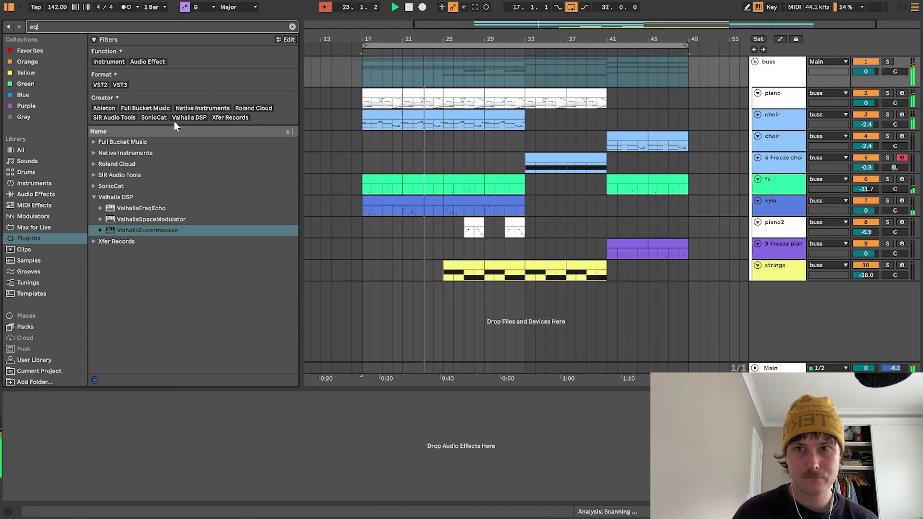
{"action": "left_click", "coordinate": [43, 194]}
{"action": "double_click", "coordinate": [122, 118]}
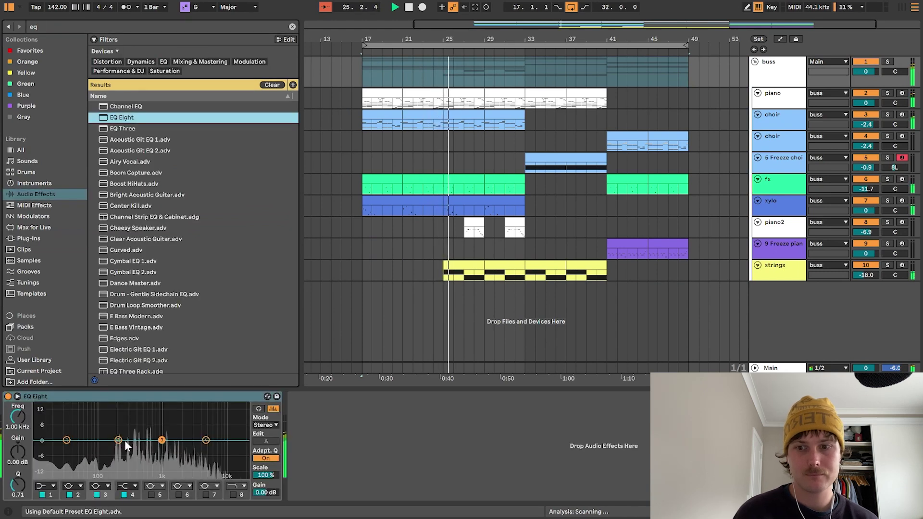
Step: Switch band 1 of the buss track's EQ Eight to a low cut at 220 Hz
{"action": "left_click", "coordinate": [46, 486]}
{"action": "left_click", "coordinate": [46, 424]}
{"action": "left_click", "coordinate": [17, 420]}
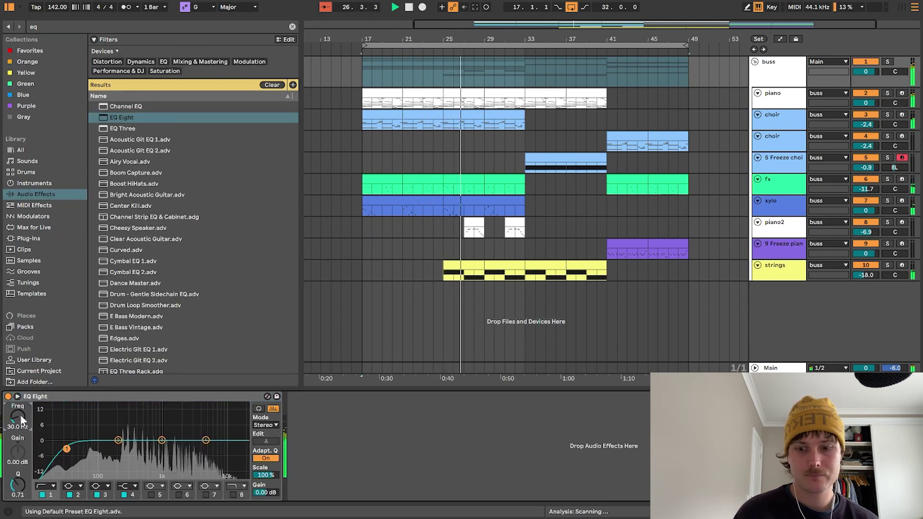
{"action": "type", "text": "220"}
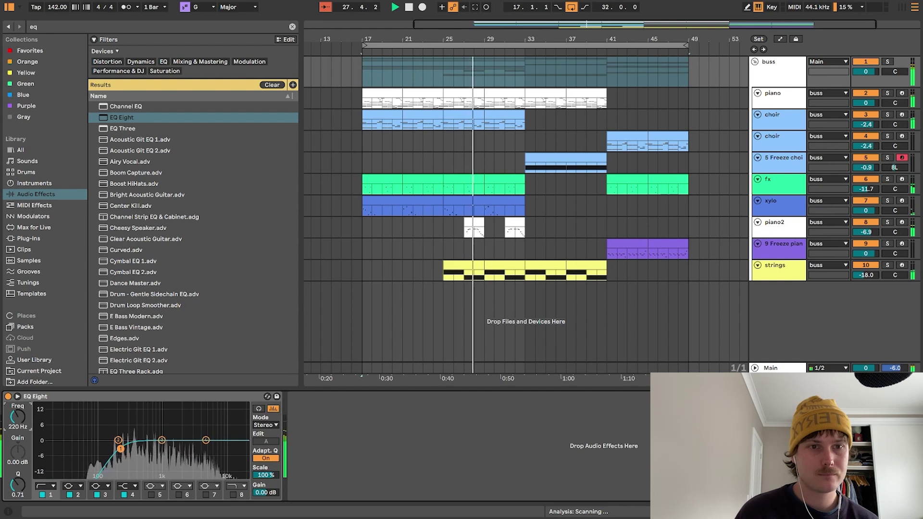
Step: Lower the strings track volume to -21.6 dB and pan it to 23L
{"action": "left_click", "coordinate": [778, 269]}
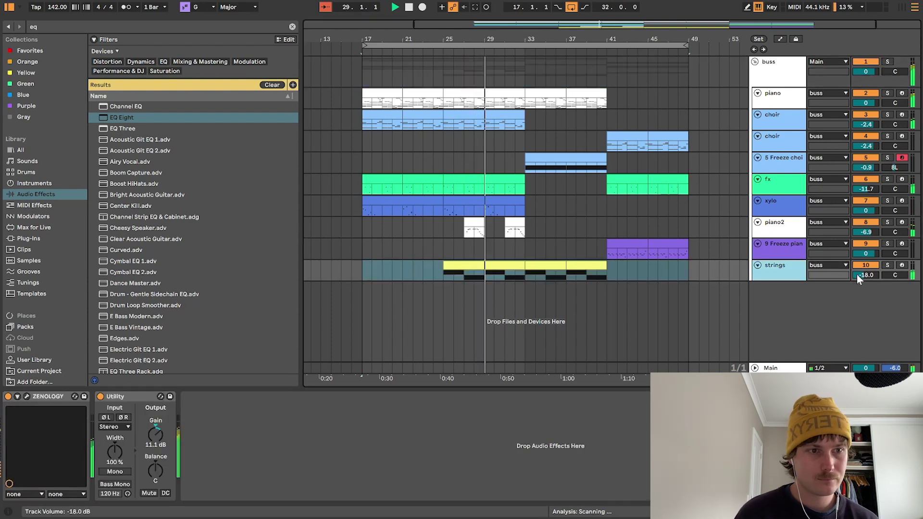
{"action": "left_click_drag", "start_coordinate": [859, 278], "coordinate": [905, 290]}
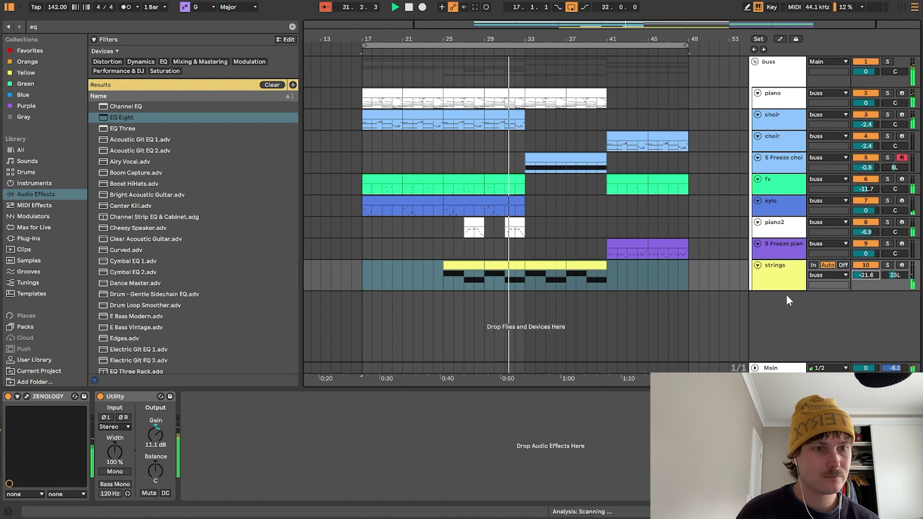
{"action": "left_click", "coordinate": [795, 257]}
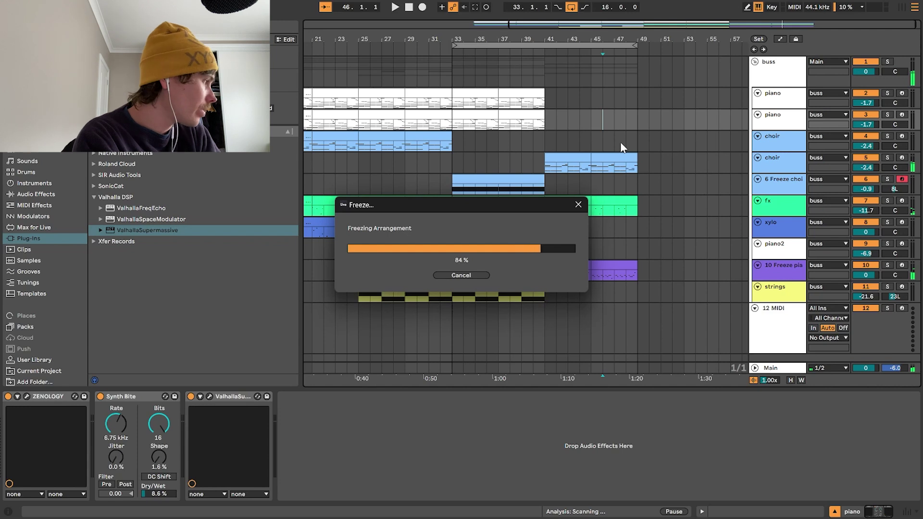
Step: Extend the frozen piano clip starting at bar 33 to bar 41 and set its track volume to -12.9 dB
{"action": "left_click", "coordinate": [480, 114]}
{"action": "key", "text": "space"}
{"action": "left_click_drag", "start_coordinate": [498, 116], "coordinate": [536, 113]}
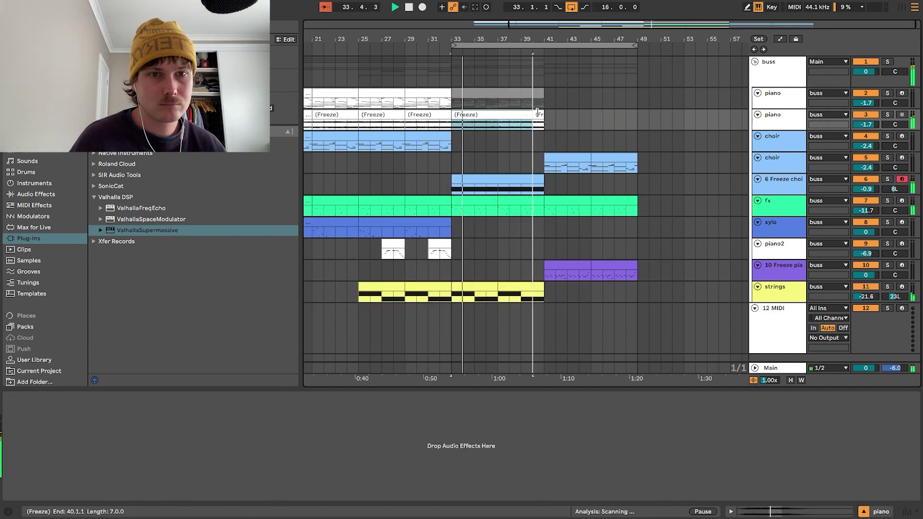
{"action": "left_click_drag", "start_coordinate": [871, 126], "coordinate": [871, 144]}
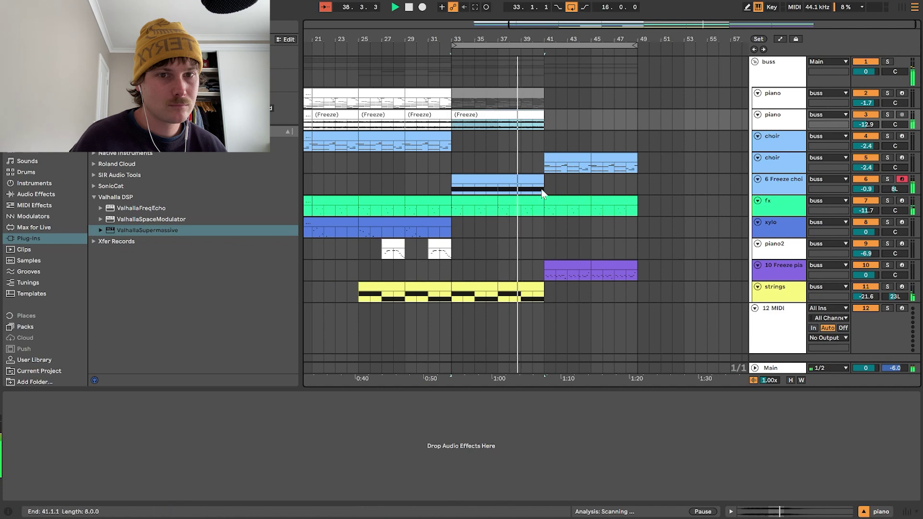
Step: Browse the drum kit folders in the User Library samples for sounds to use on the empty MIDI track
{"action": "left_click_drag", "start_coordinate": [479, 201], "coordinate": [625, 202]}
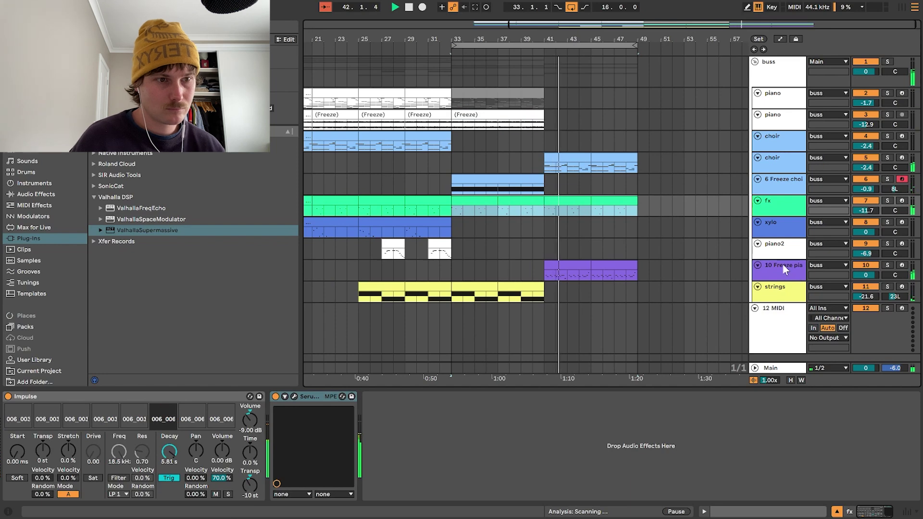
{"action": "scroll", "coordinate": [607, 304], "scroll_direction": "down", "scroll_amount": 1}
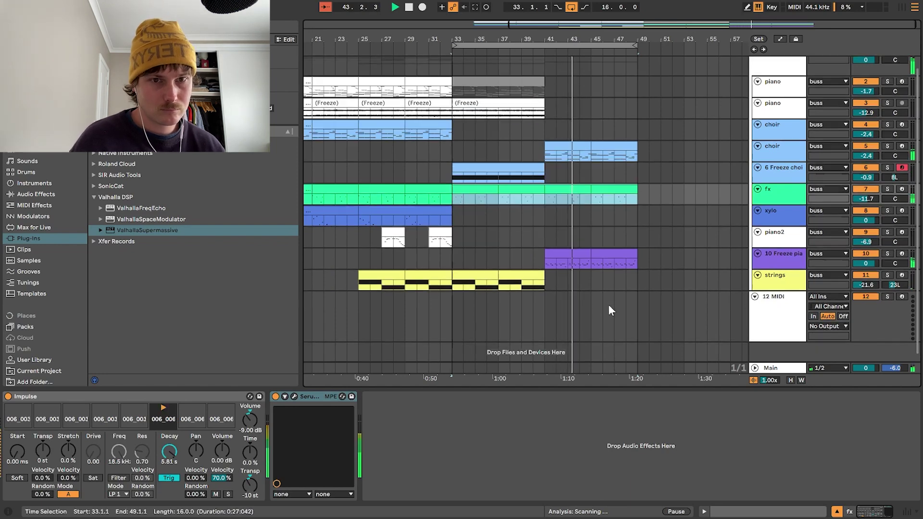
{"action": "scroll", "coordinate": [615, 298], "scroll_direction": "up", "scroll_amount": 1}
{"action": "left_click", "coordinate": [468, 343]}
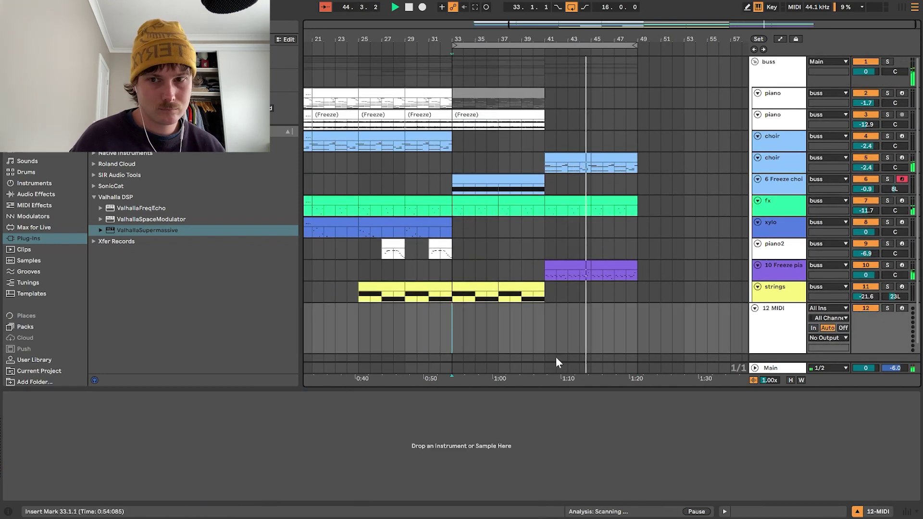
{"action": "left_click", "coordinate": [41, 359]}
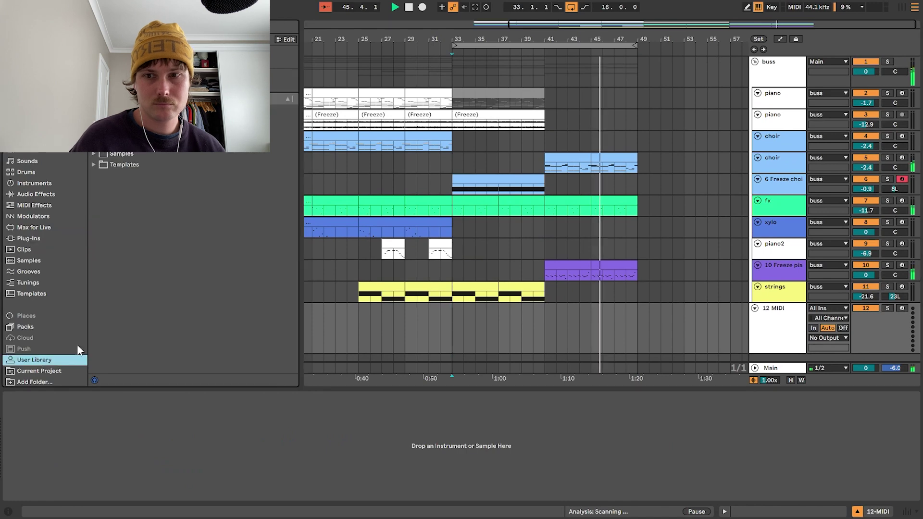
{"action": "left_click", "coordinate": [94, 155]}
{"action": "scroll", "coordinate": [184, 260], "scroll_direction": "down", "scroll_amount": 3}
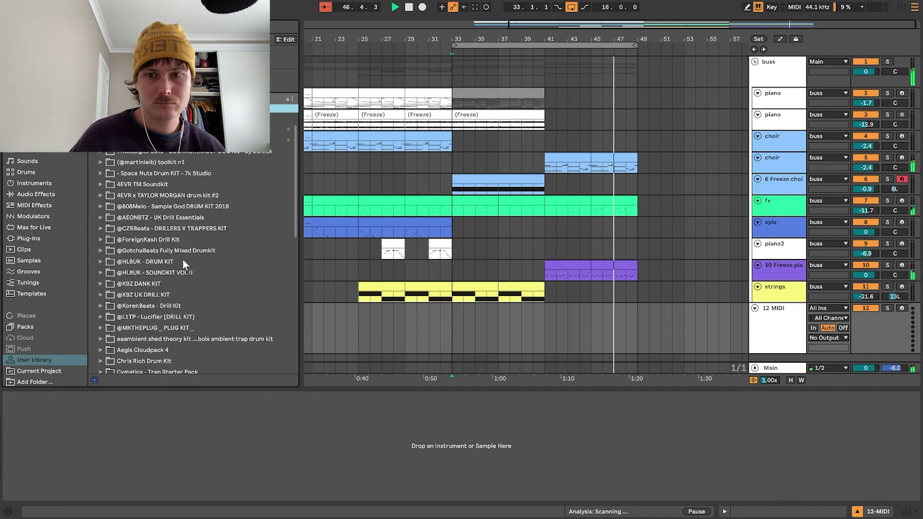
{"action": "scroll", "coordinate": [194, 252], "scroll_direction": "down", "scroll_amount": 15}
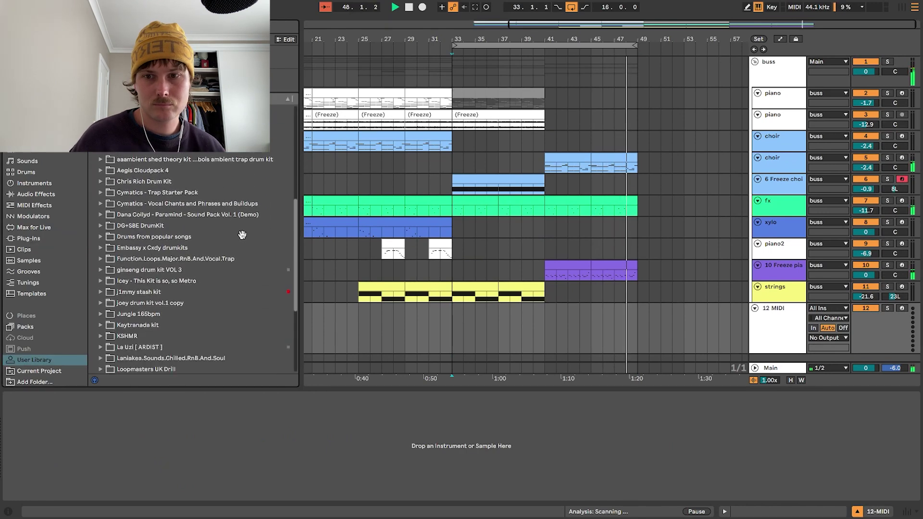
{"action": "left_click", "coordinate": [120, 179]}
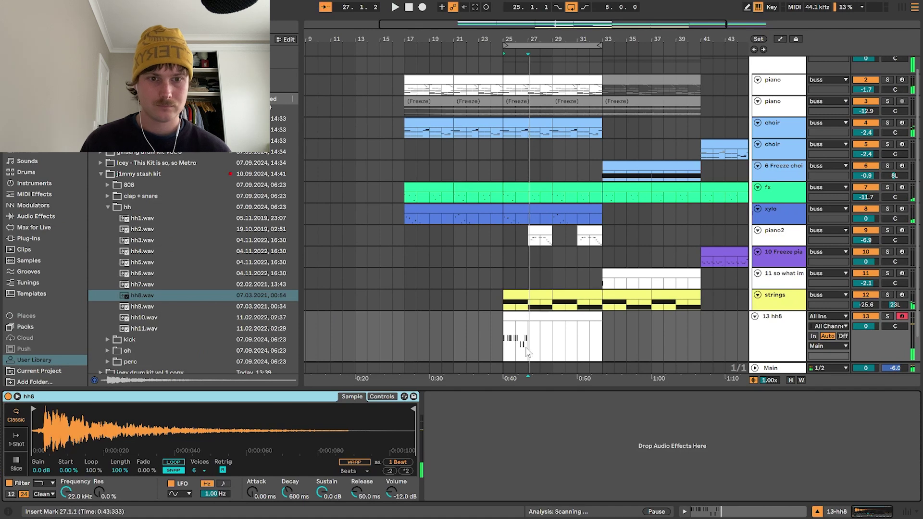
Step: Play back the first two bars of the hh8 pattern from bar 25 and open its clip for note editing
{"action": "key", "text": "space"}
{"action": "left_click", "coordinate": [510, 314]}
{"action": "key", "text": "space"}
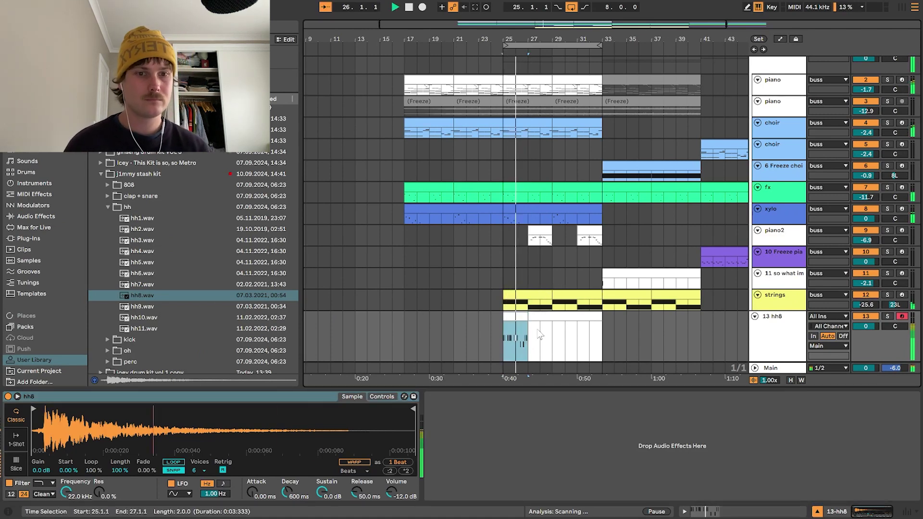
{"action": "double_click", "coordinate": [531, 332]}
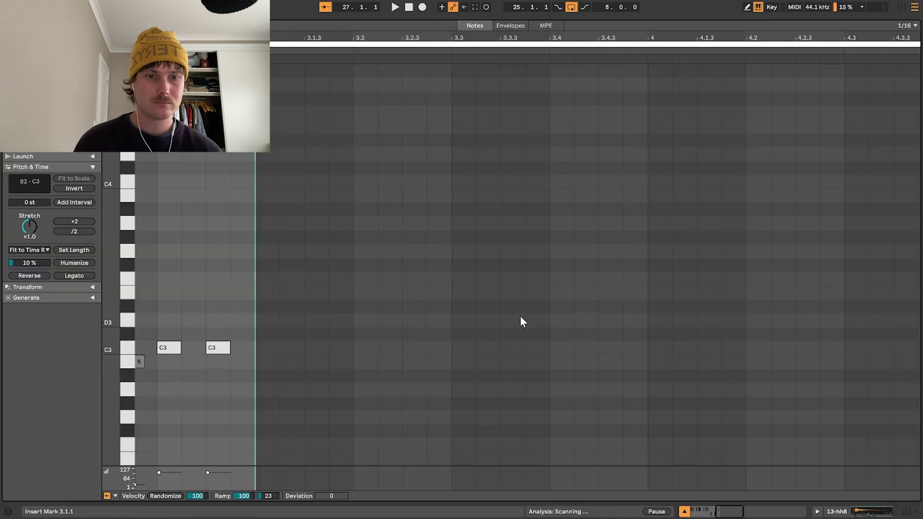